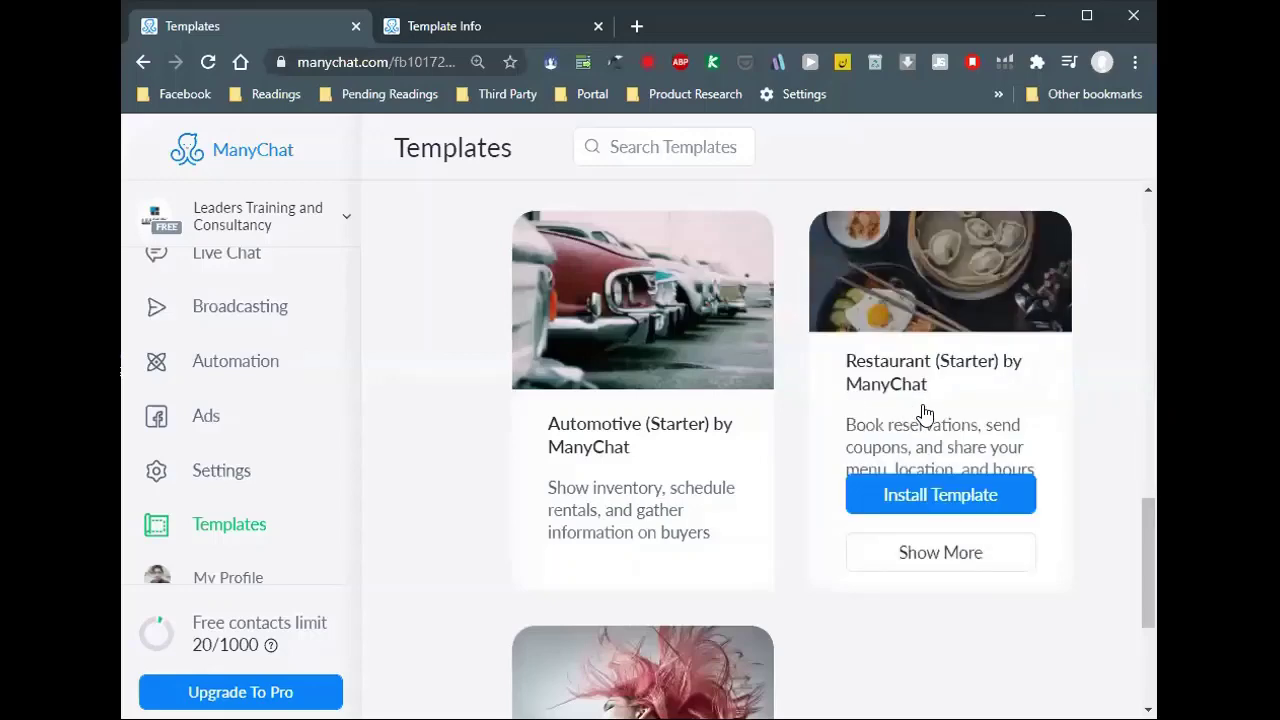
Step: Start installing the Restaurant (Starter) by ManyChat template
scroll(922, 414, up, 1)
scroll(924, 414, down, 2)
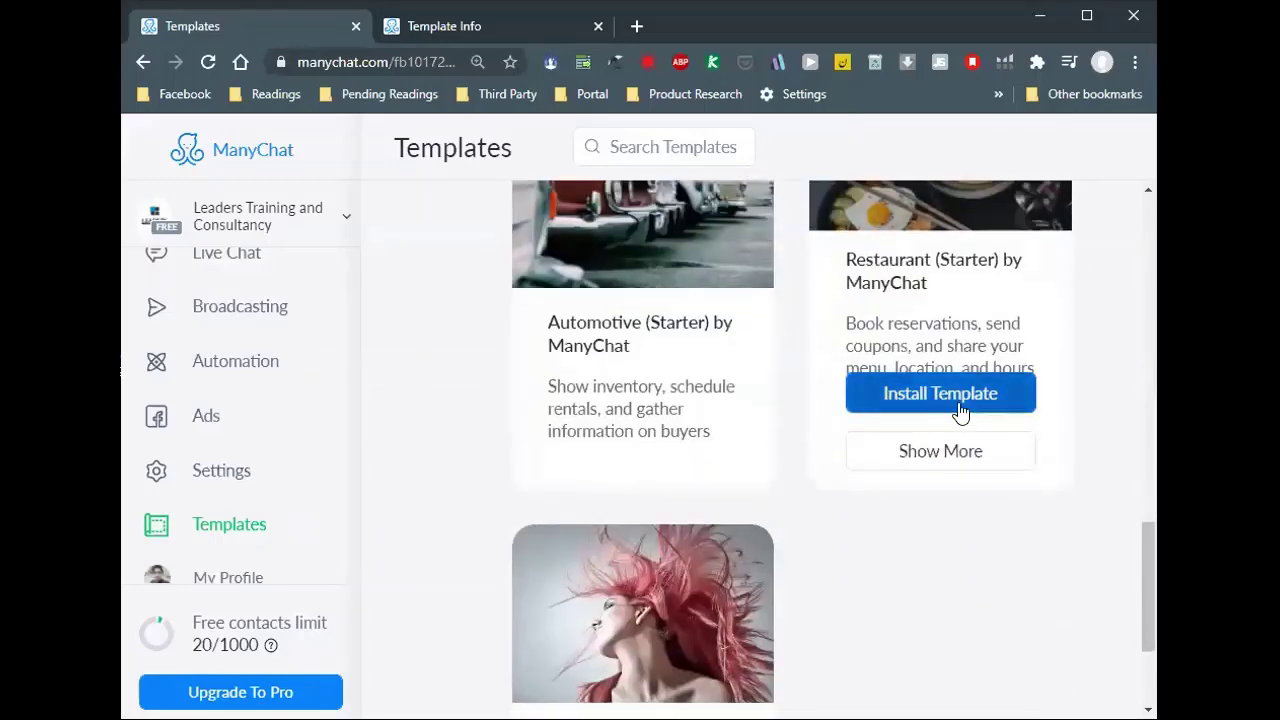
click(940, 394)
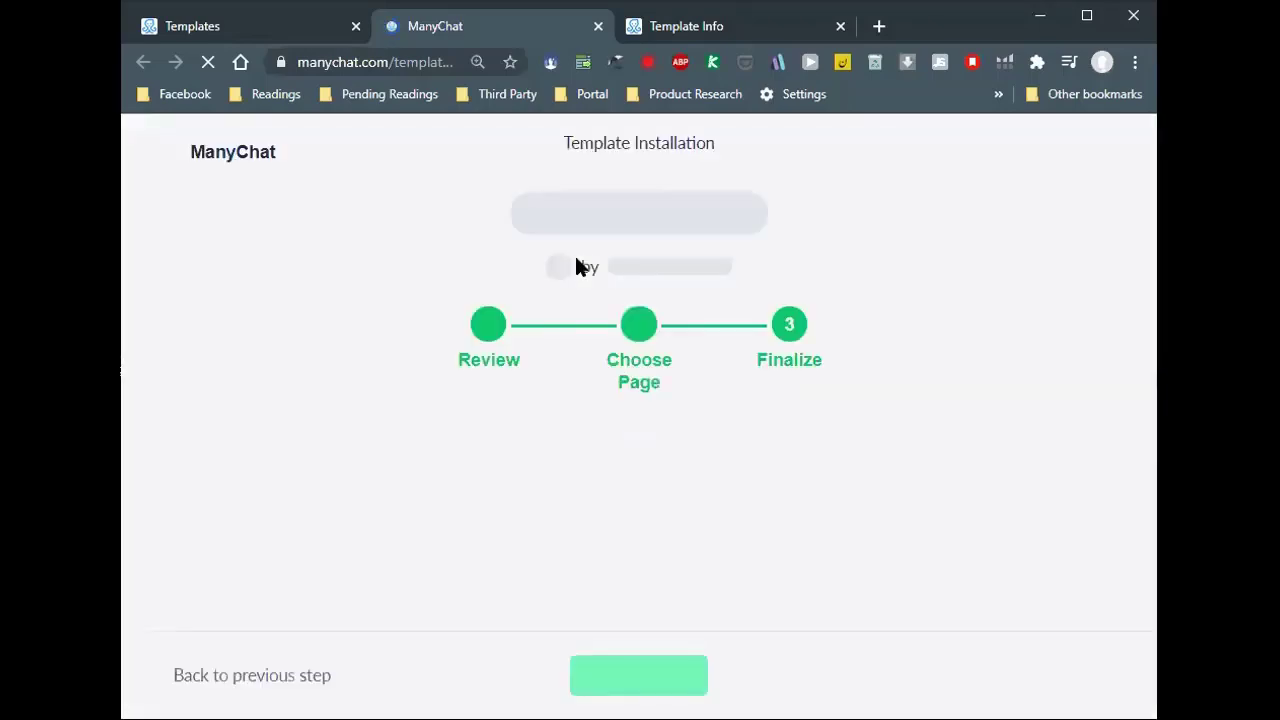
Step: Examine the template's general elements to replace, its field and tag merging options, and the list of included content
scroll(537, 403, down, 2)
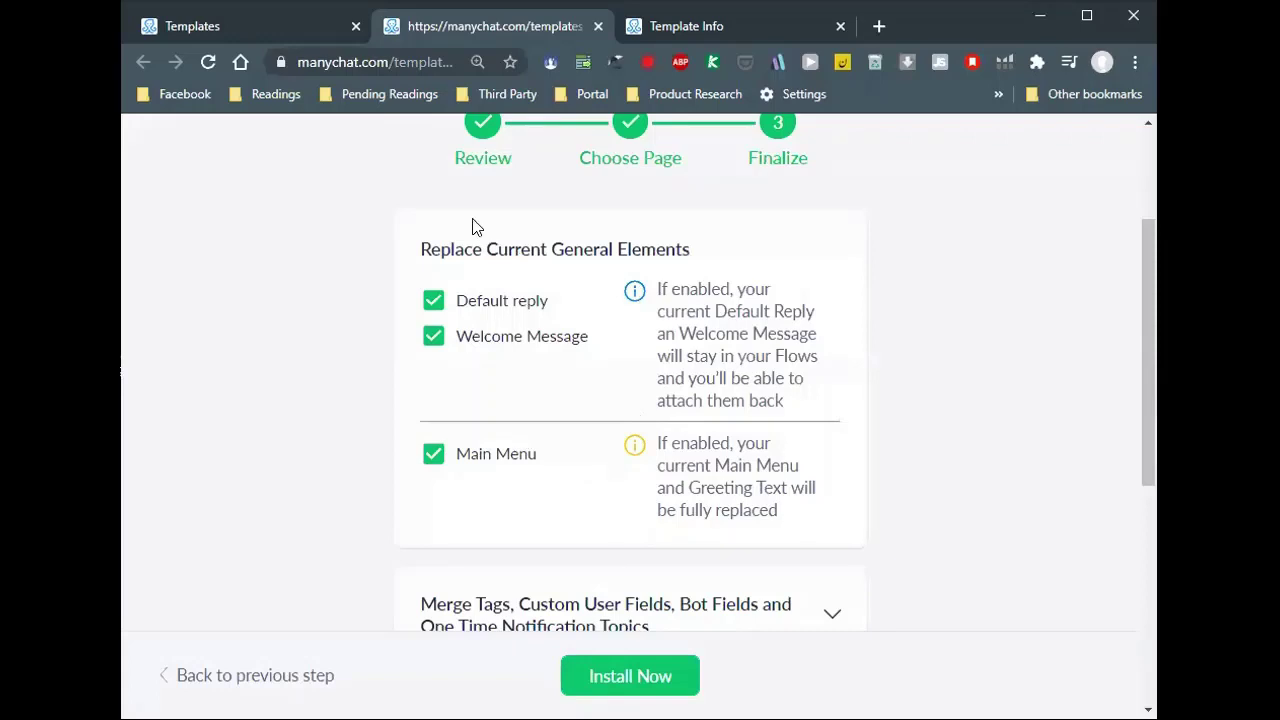
double_click(688, 295)
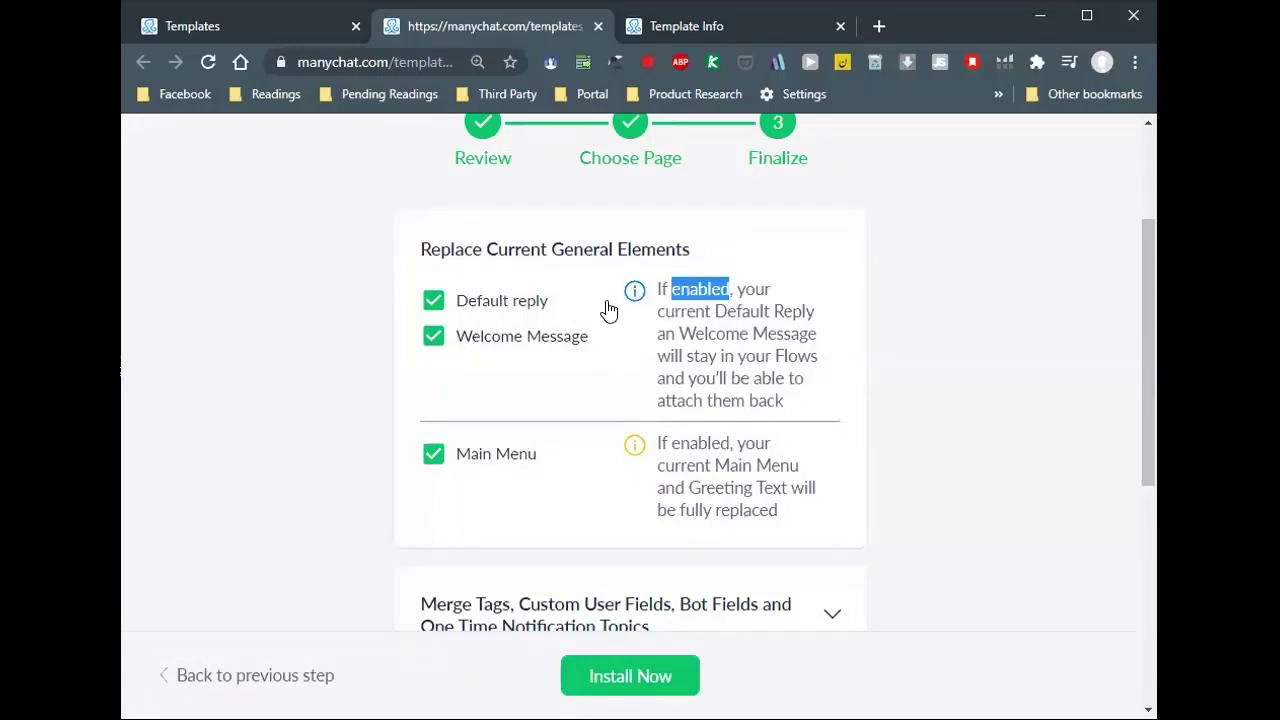
click(497, 305)
click(500, 306)
scroll(520, 365, down, 1)
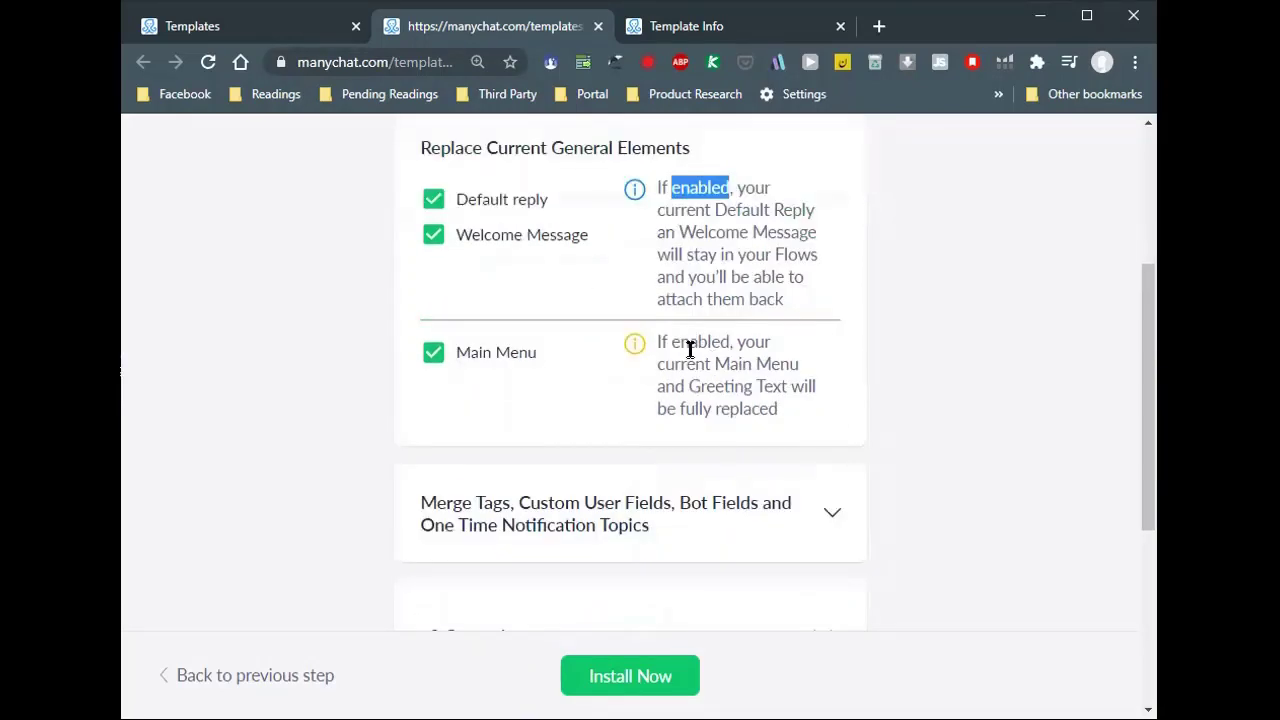
scroll(575, 530, down, 2)
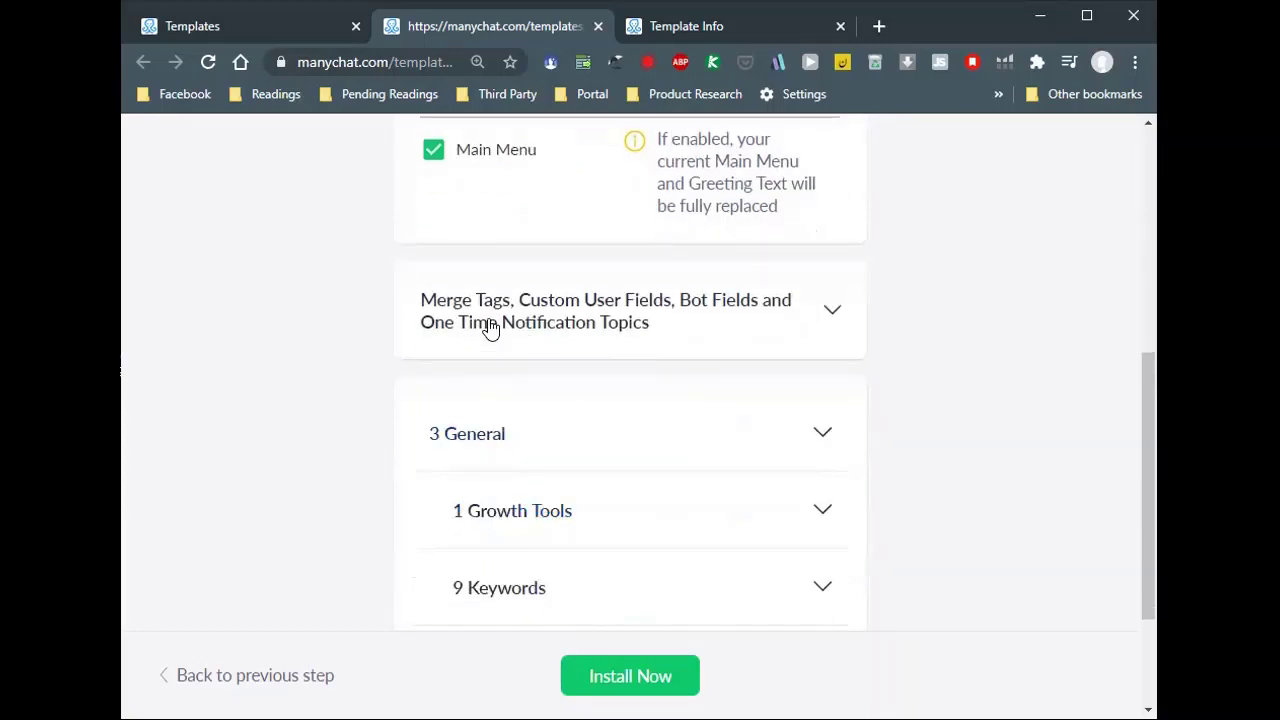
click(631, 340)
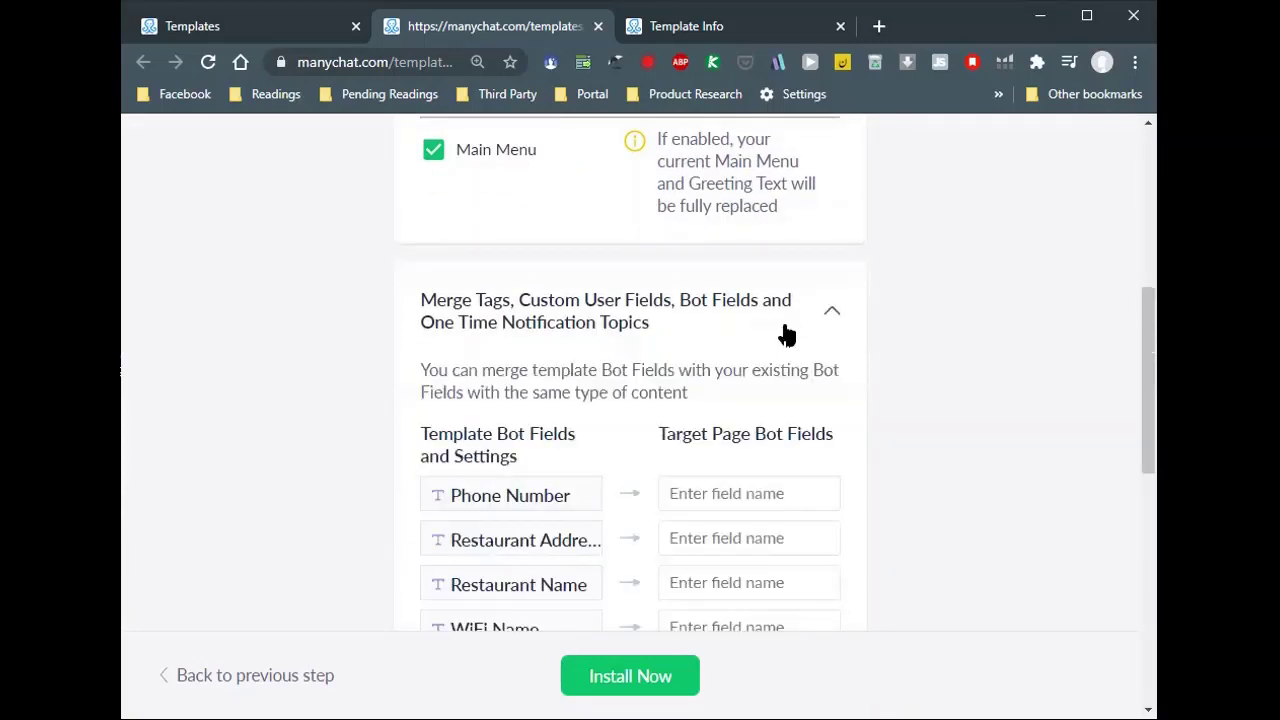
click(786, 334)
scroll(735, 392, down, 2)
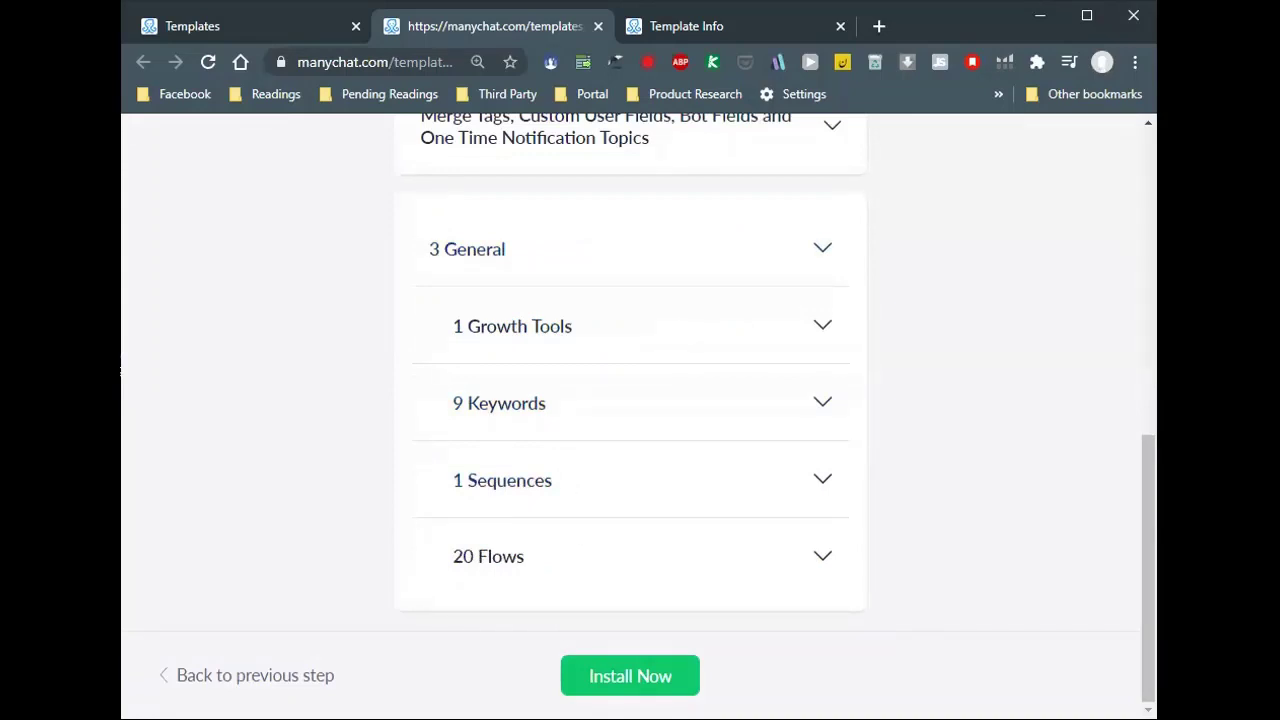
Step: Try to install the Restaurant (Starter) template, dismiss the upgrade dialog and close the installation page
click(640, 676)
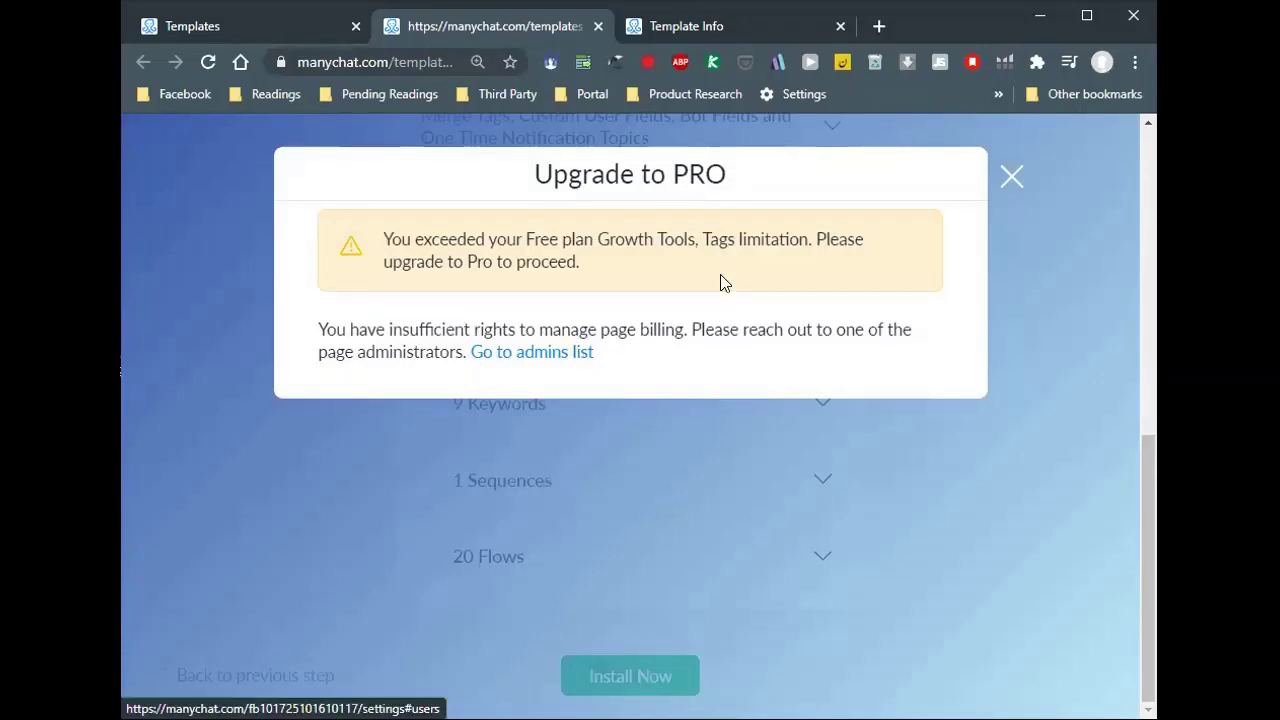
click(1010, 177)
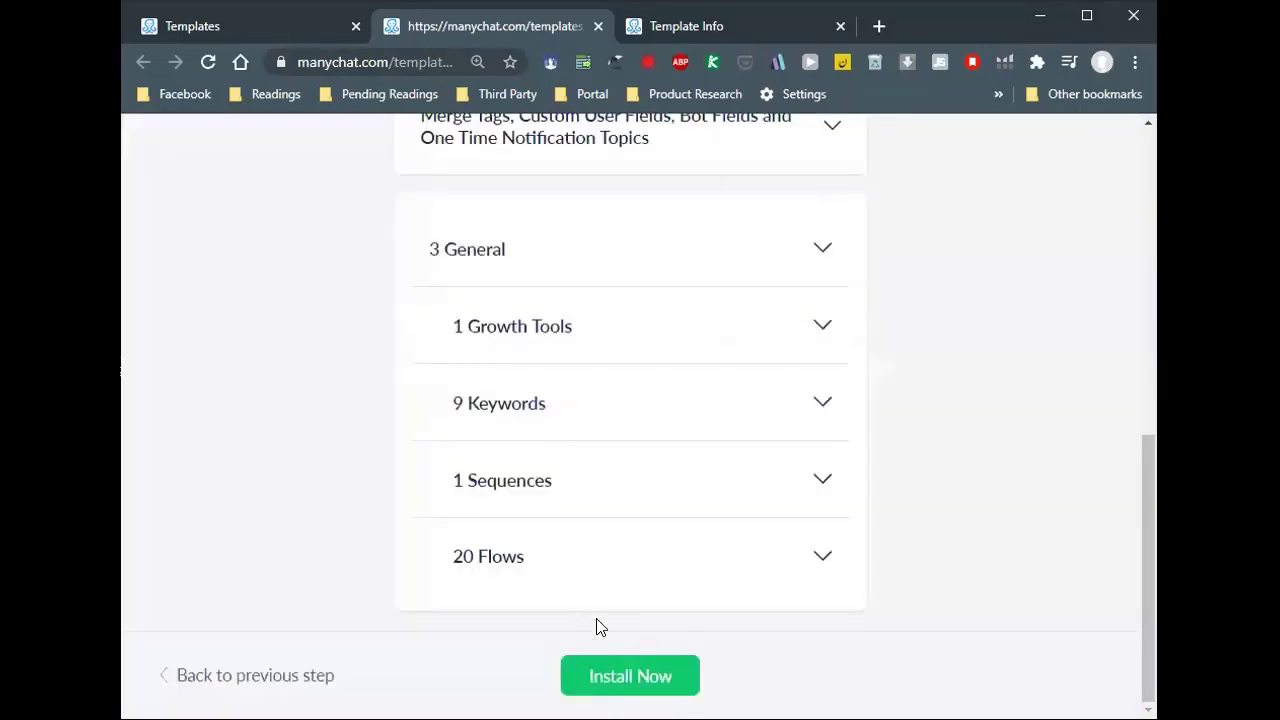
scroll(506, 489, up, 7)
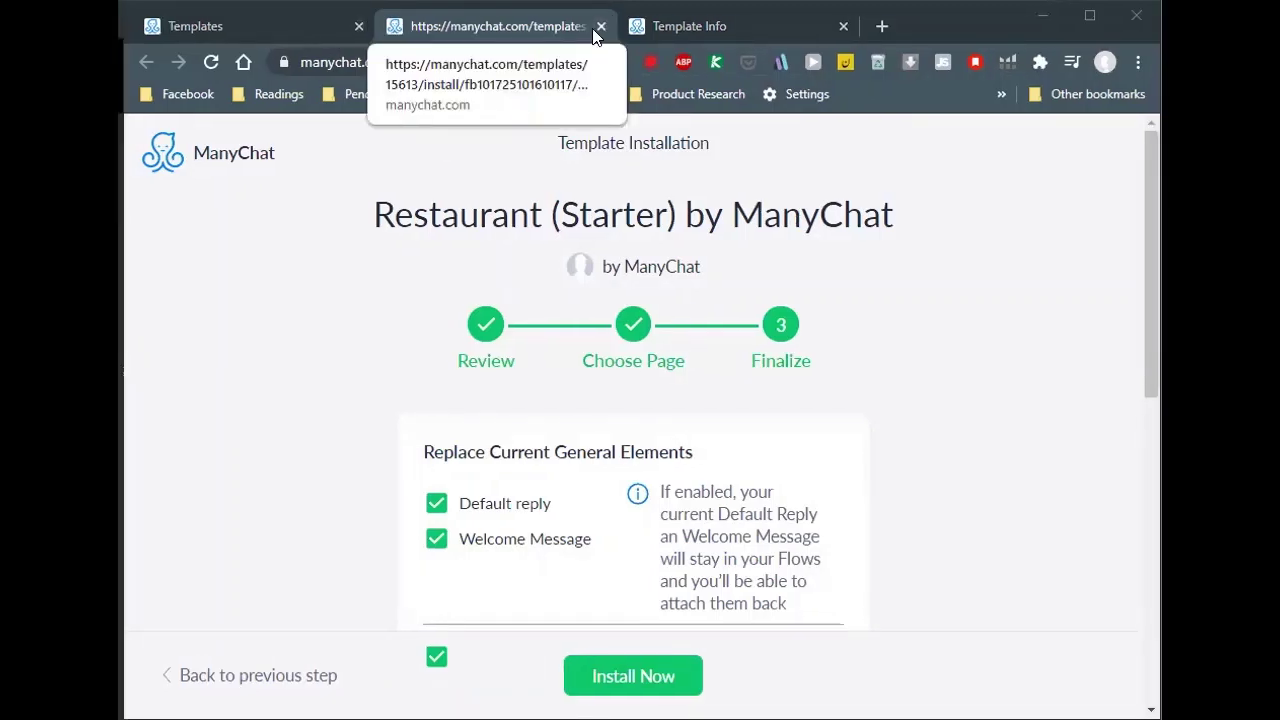
click(598, 27)
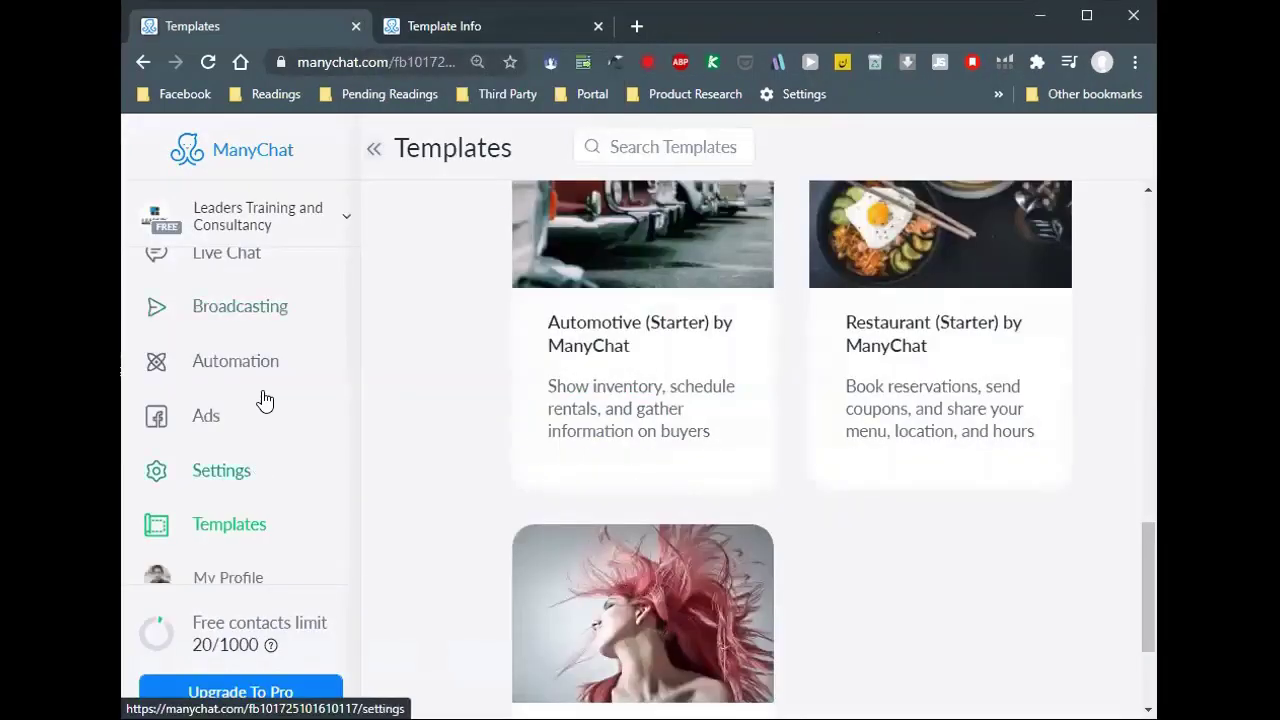
Step: Open the Flows page of the Automation section and look over its folders and filters
scroll(238, 374, up, 2)
scroll(243, 320, down, 2)
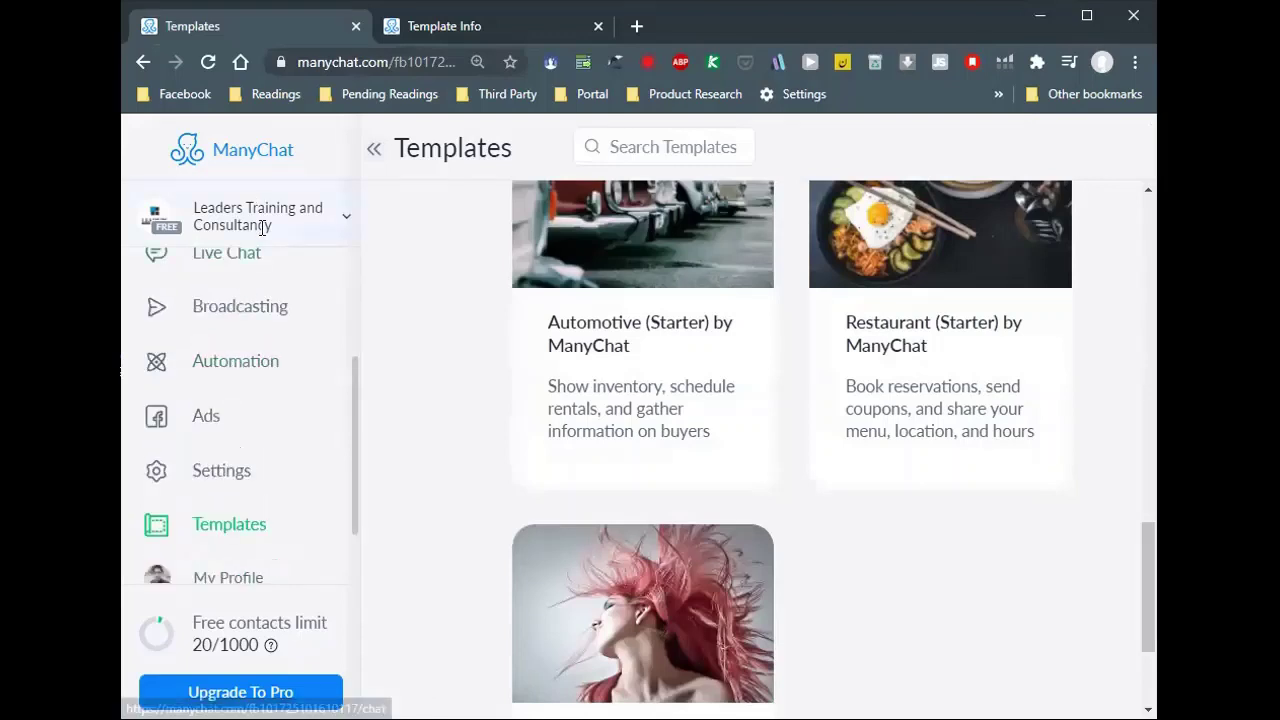
click(252, 370)
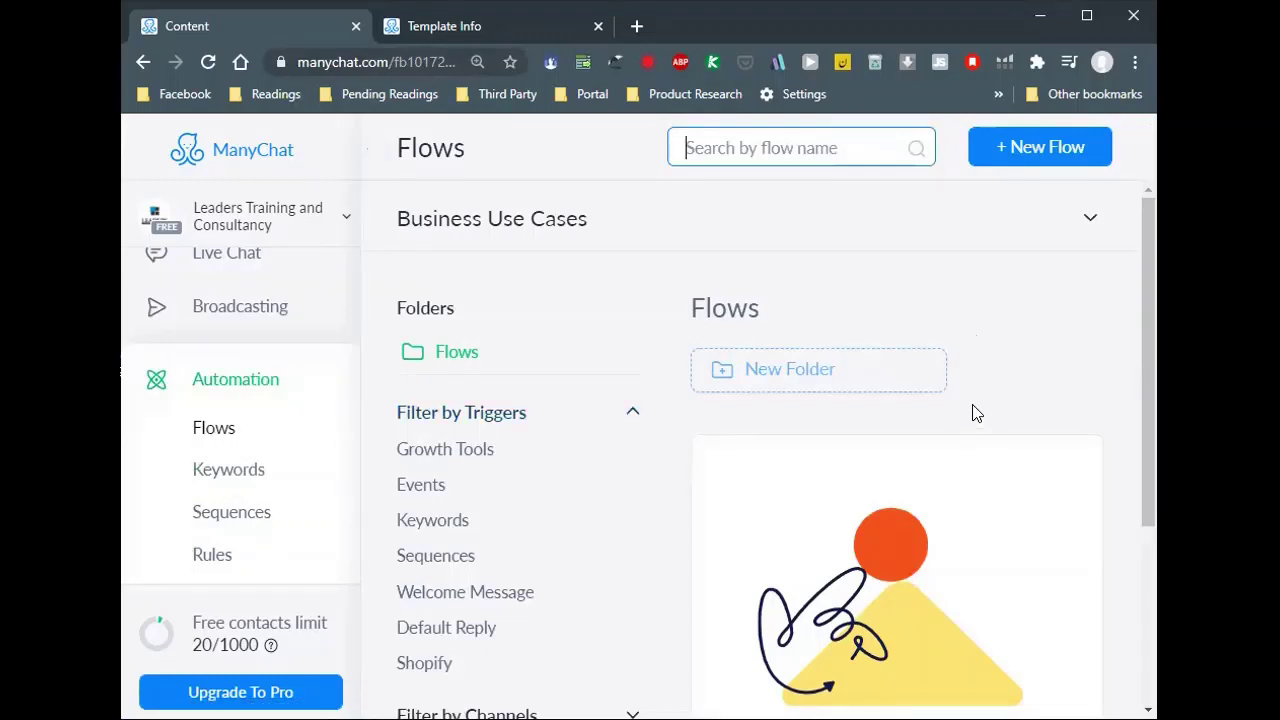
scroll(566, 374, down, 2)
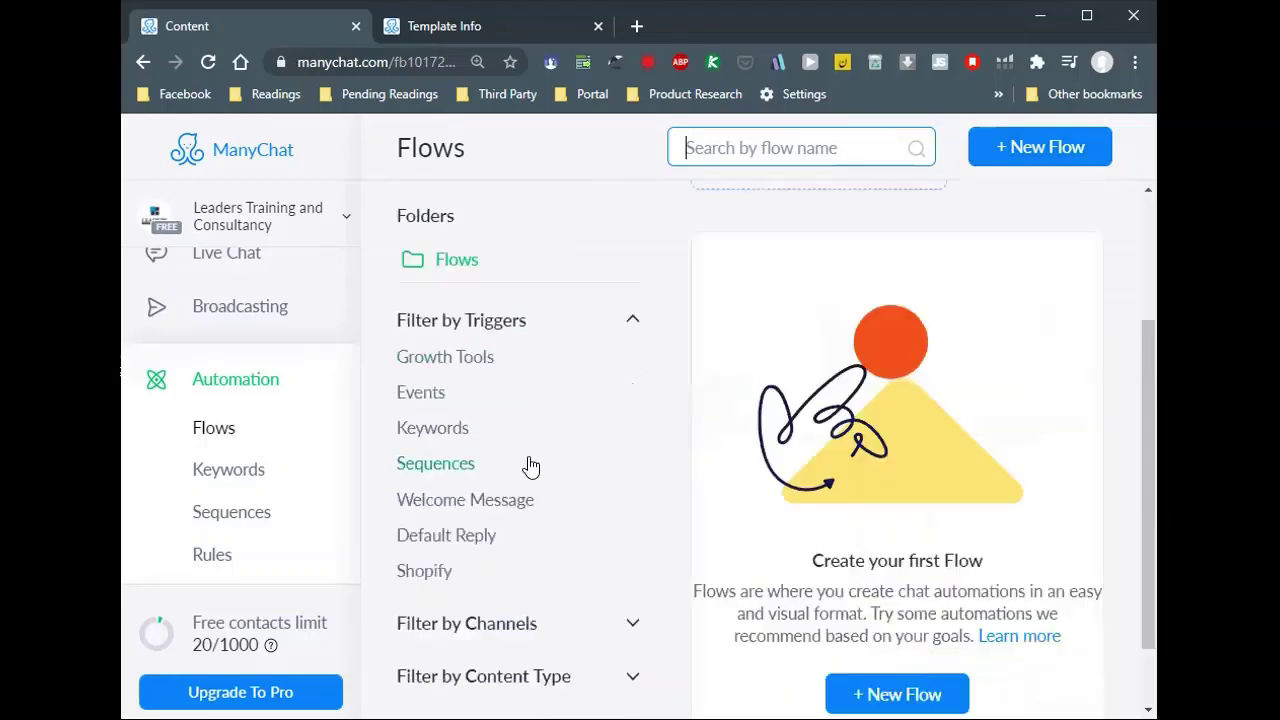
scroll(697, 475, up, 2)
Step: Create an empty flow named "My test flow" in the Flows folder
click(1055, 147)
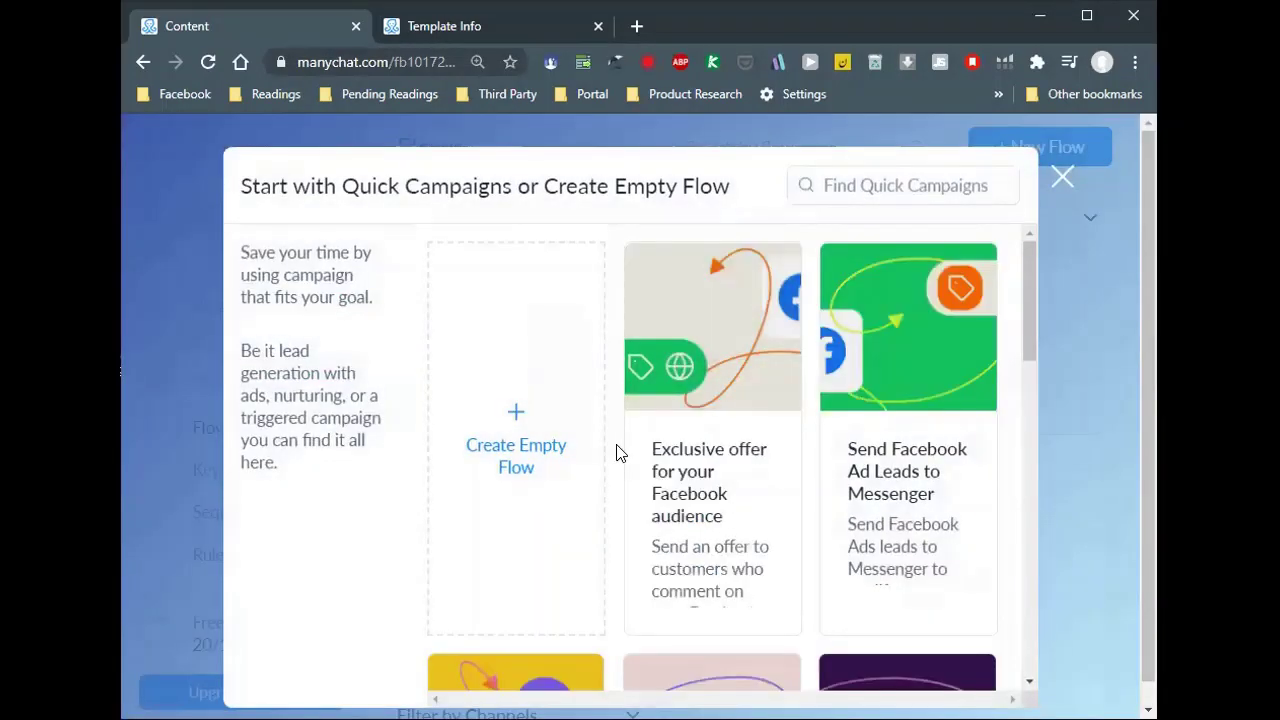
mouse_move(615, 514)
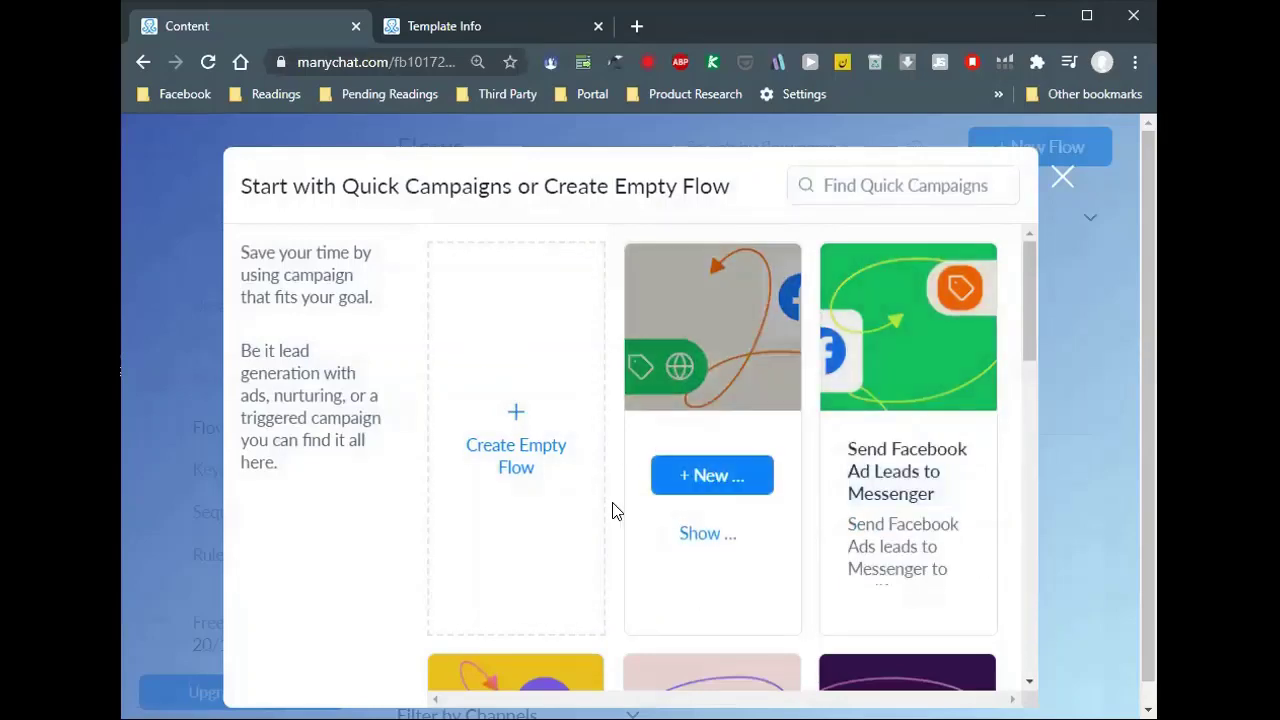
scroll(646, 446, down, 5)
scroll(609, 506, up, 5)
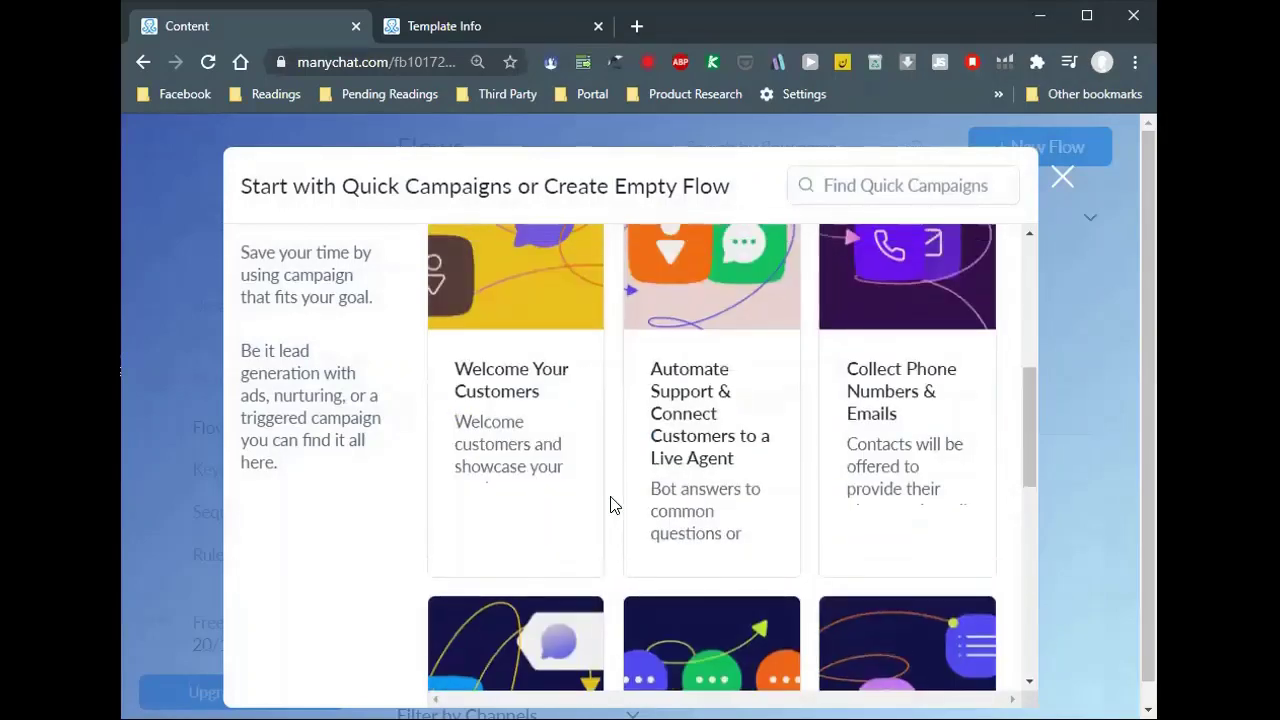
click(516, 433)
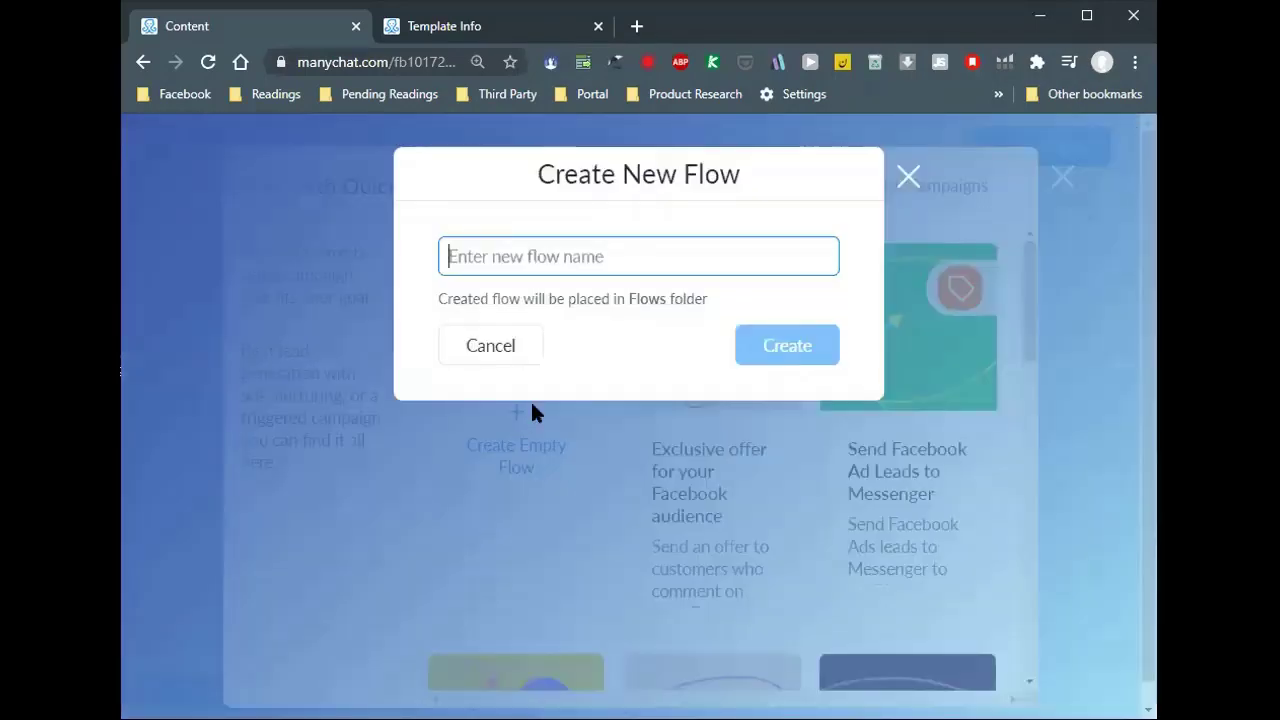
text(My t)
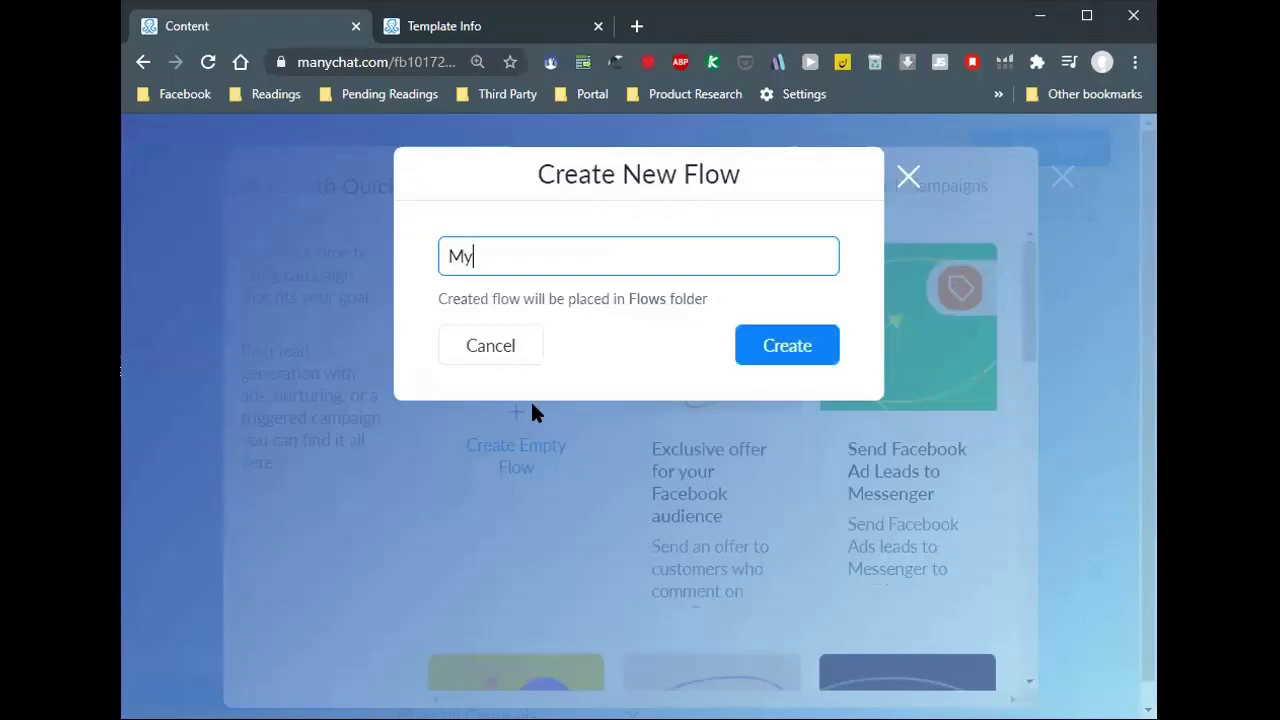
text(est flow)
key(Return)
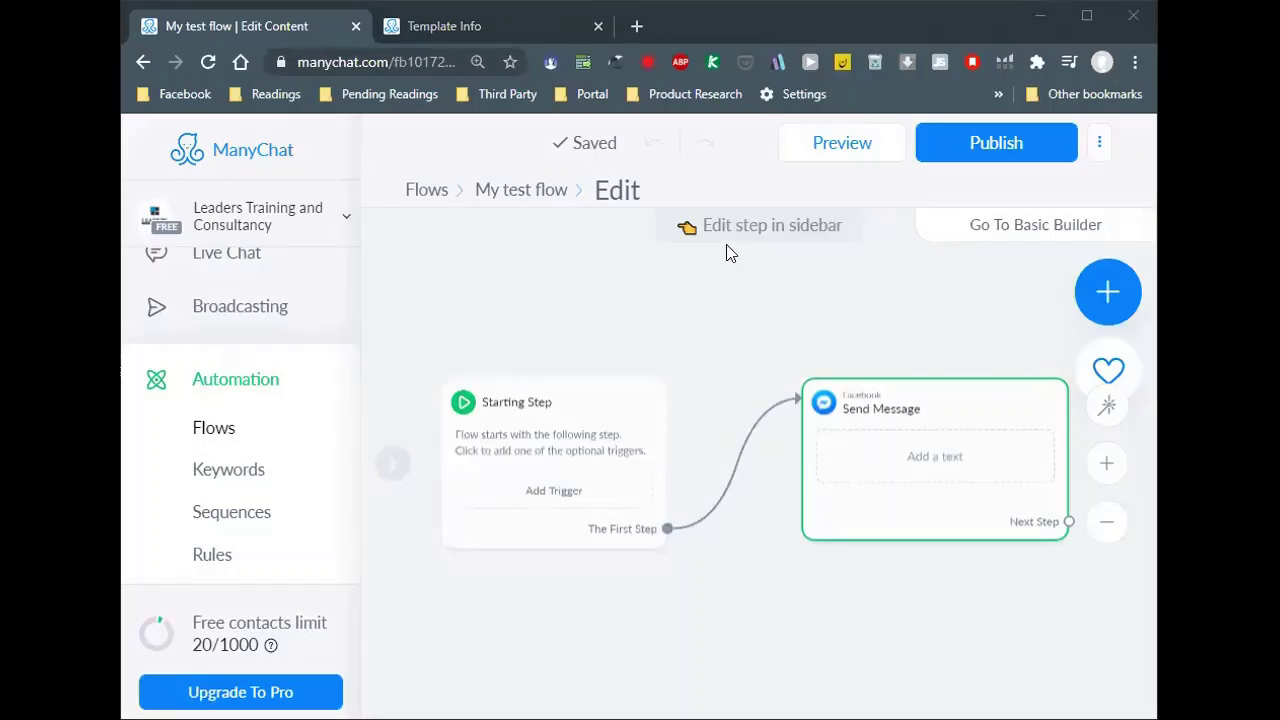
Step: Choose a Keyword Messenger trigger for the flow's starting step
click(565, 412)
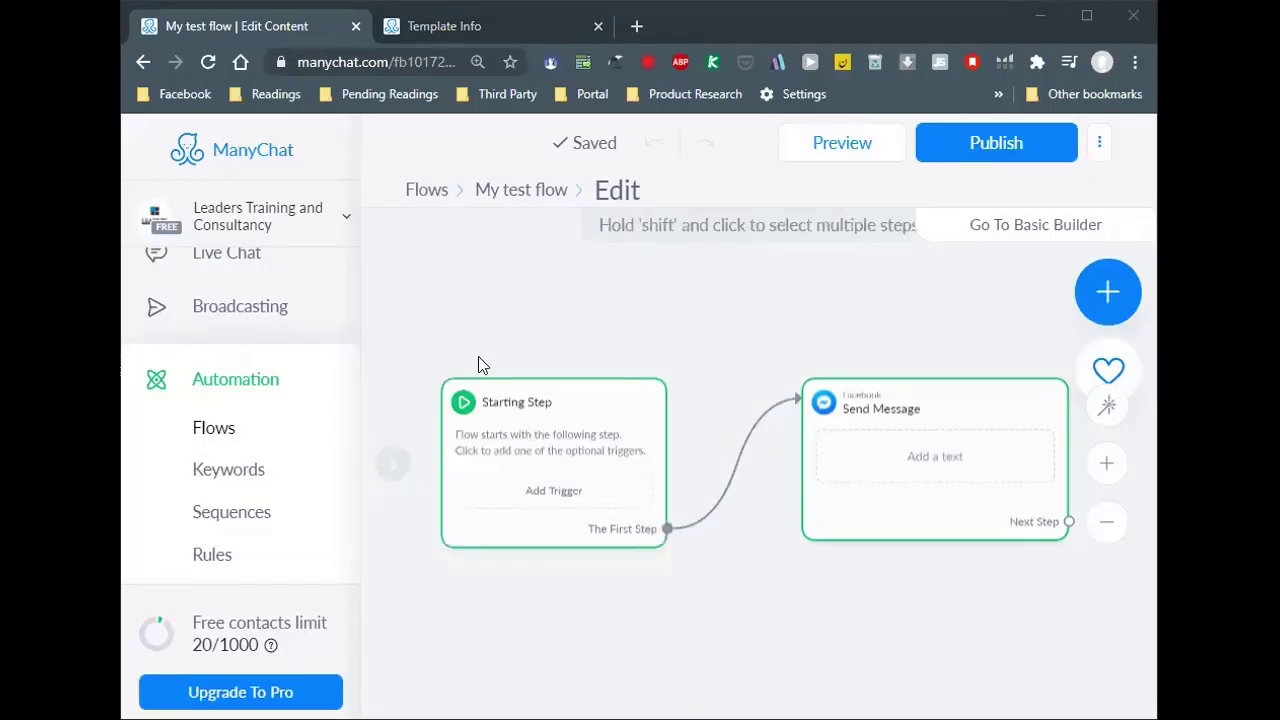
click(490, 405)
click(510, 505)
click(544, 497)
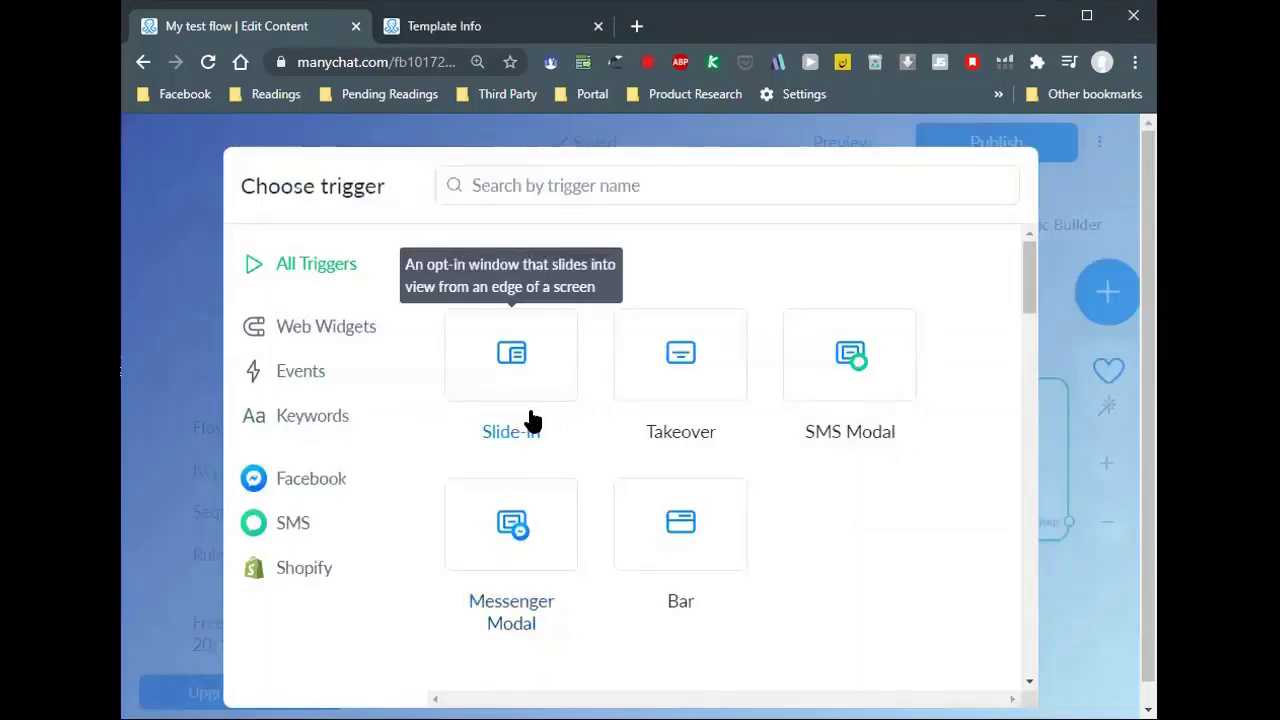
click(296, 423)
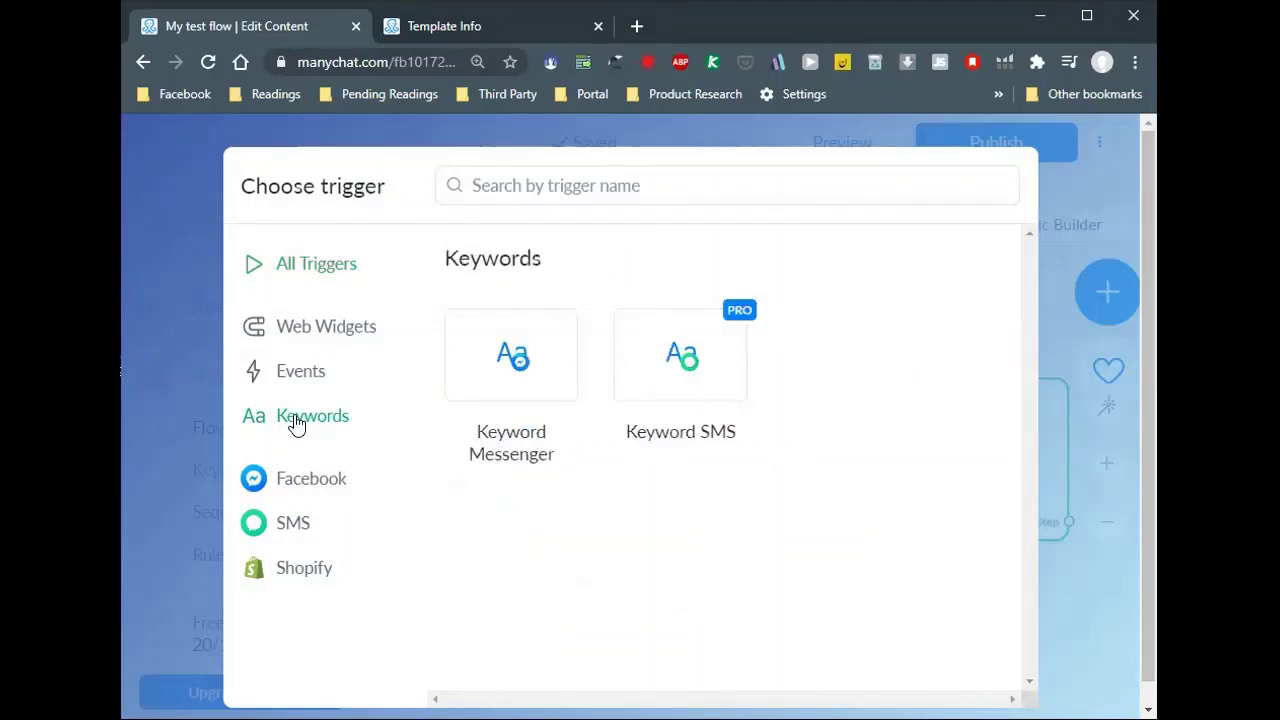
click(483, 369)
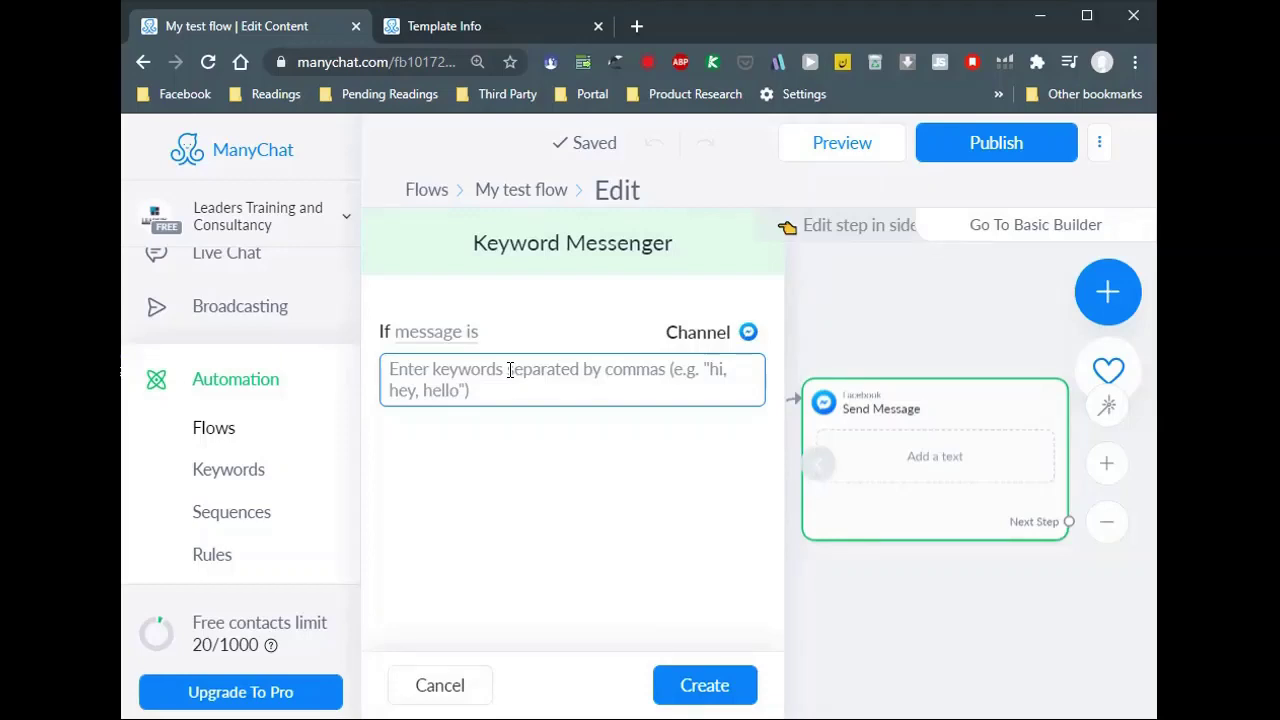
Step: Set the trigger's keyword to "something", create the trigger and return to the flow canvas
text(something)
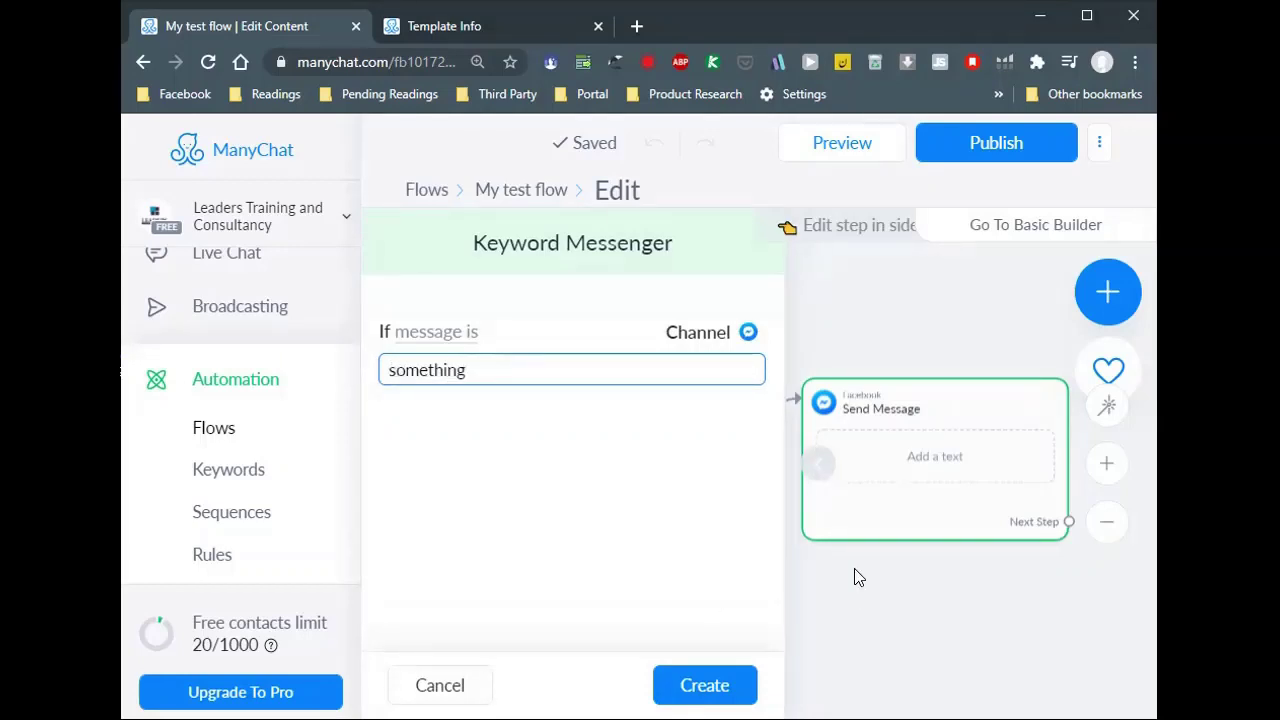
click(751, 675)
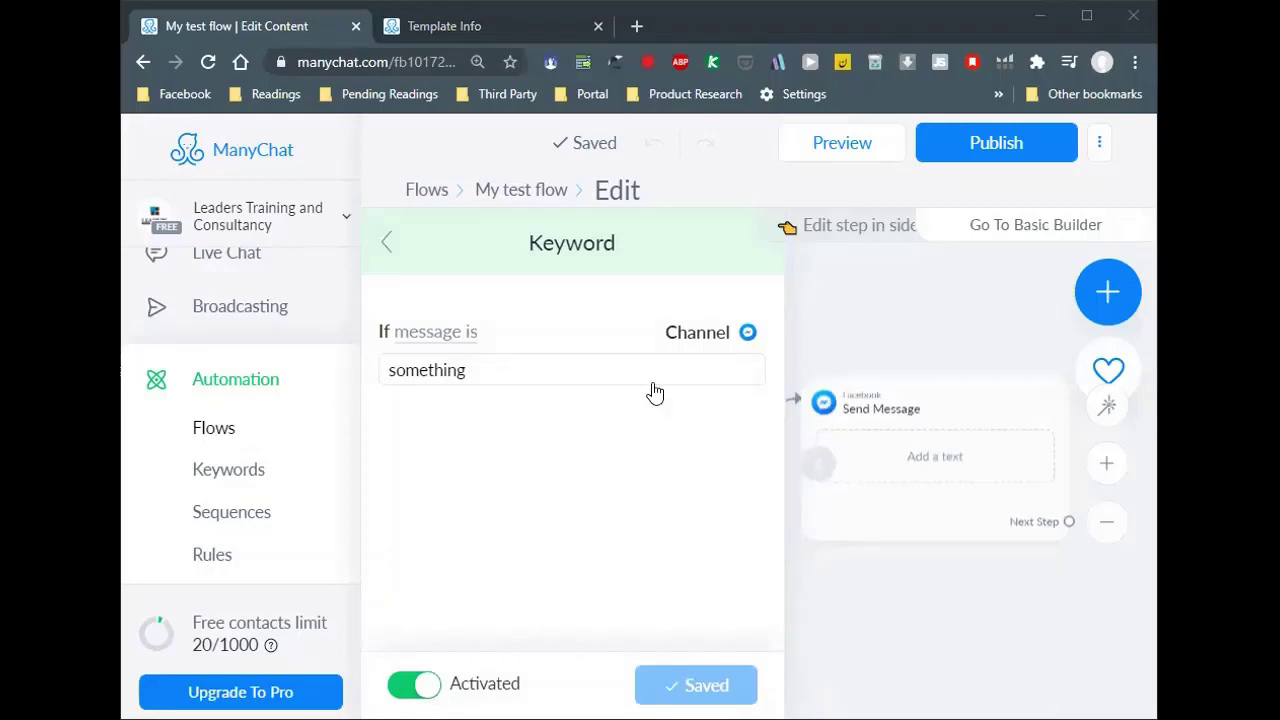
click(551, 534)
click(528, 465)
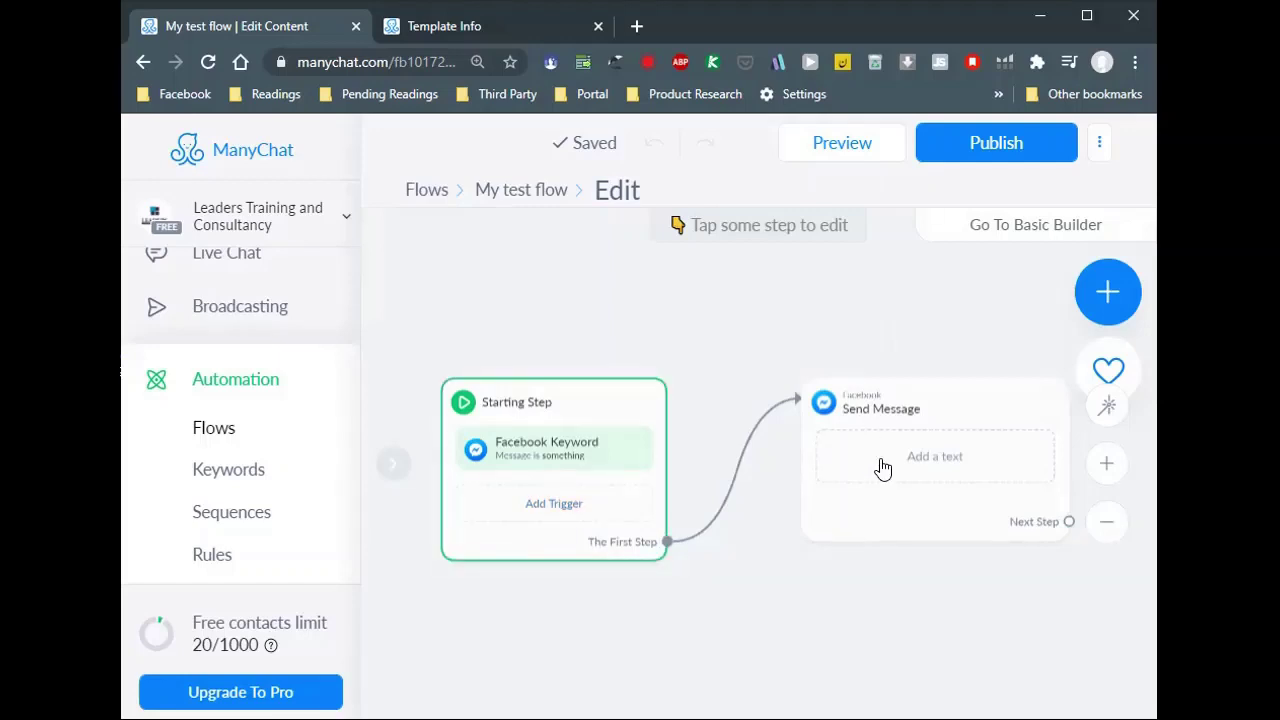
Step: Write the first line of the Send Message step's text block: Okay, I can see that you typed "something"
click(928, 466)
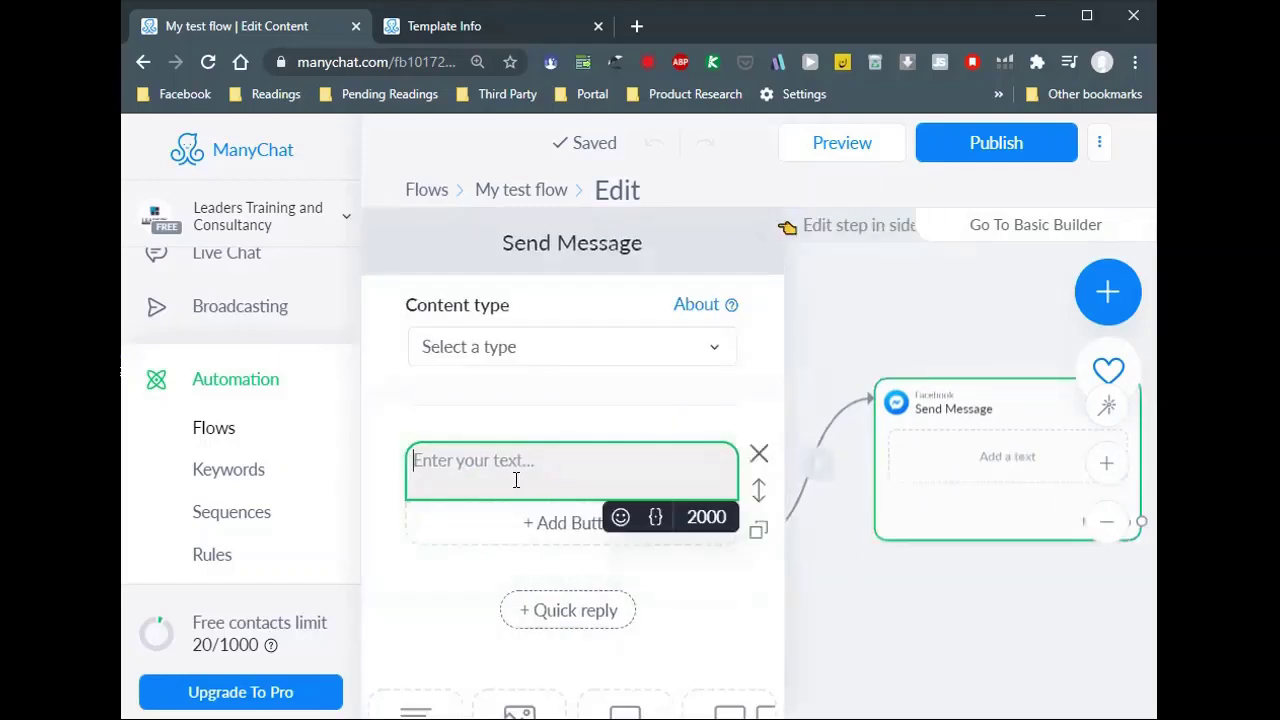
text(Okay)
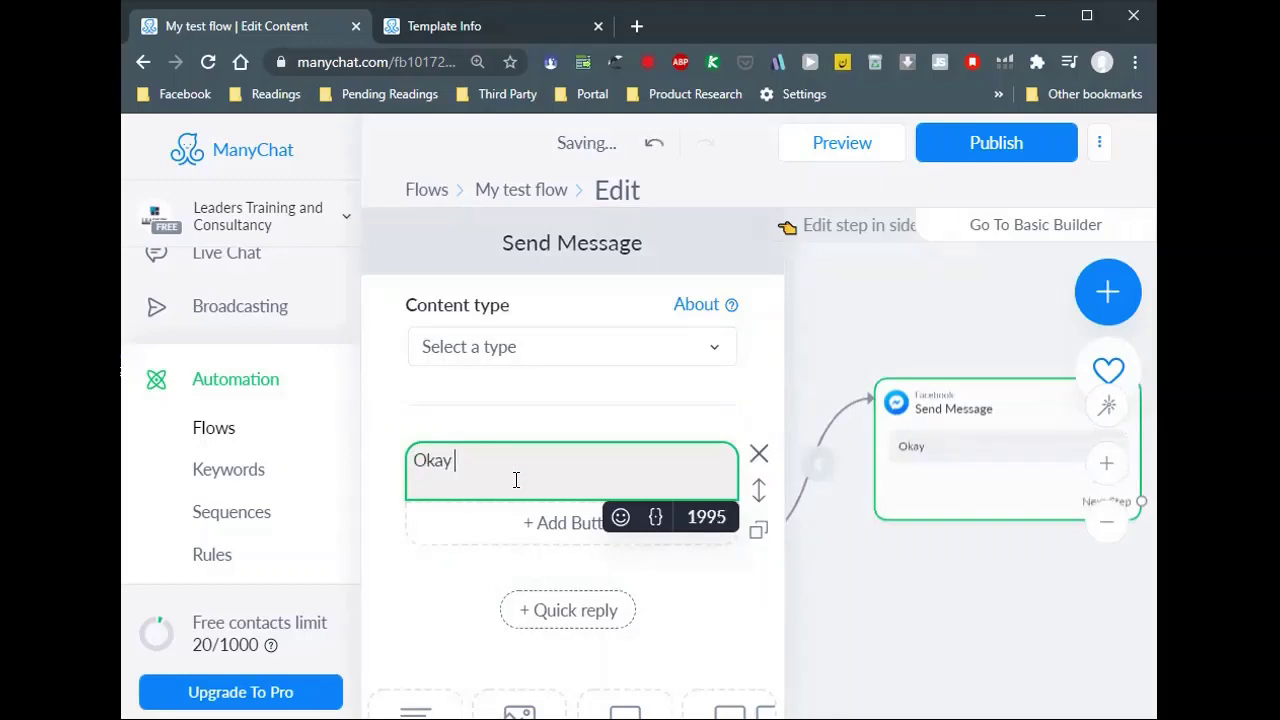
key(BackSpace)
text(, you ha)
key(BackSpace)
key(BackSpace)
text(typed so)
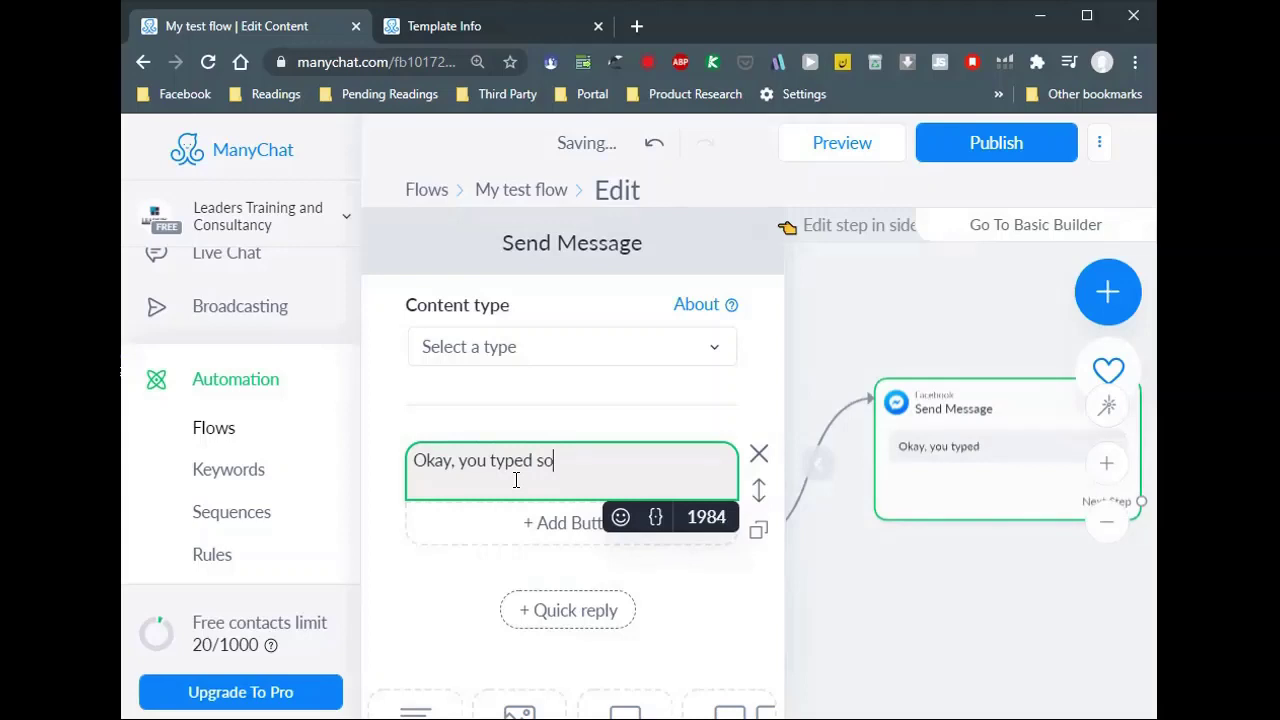
text(m)
key(BackSpace)
key(BackSpace)
key(BackSpace)
key(BackSpace)
key(BackSpace)
key(BackSpace)
key(BackSpace)
key(BackSpace)
key(BackSpace)
key(BackSpace)
key(BackSpace)
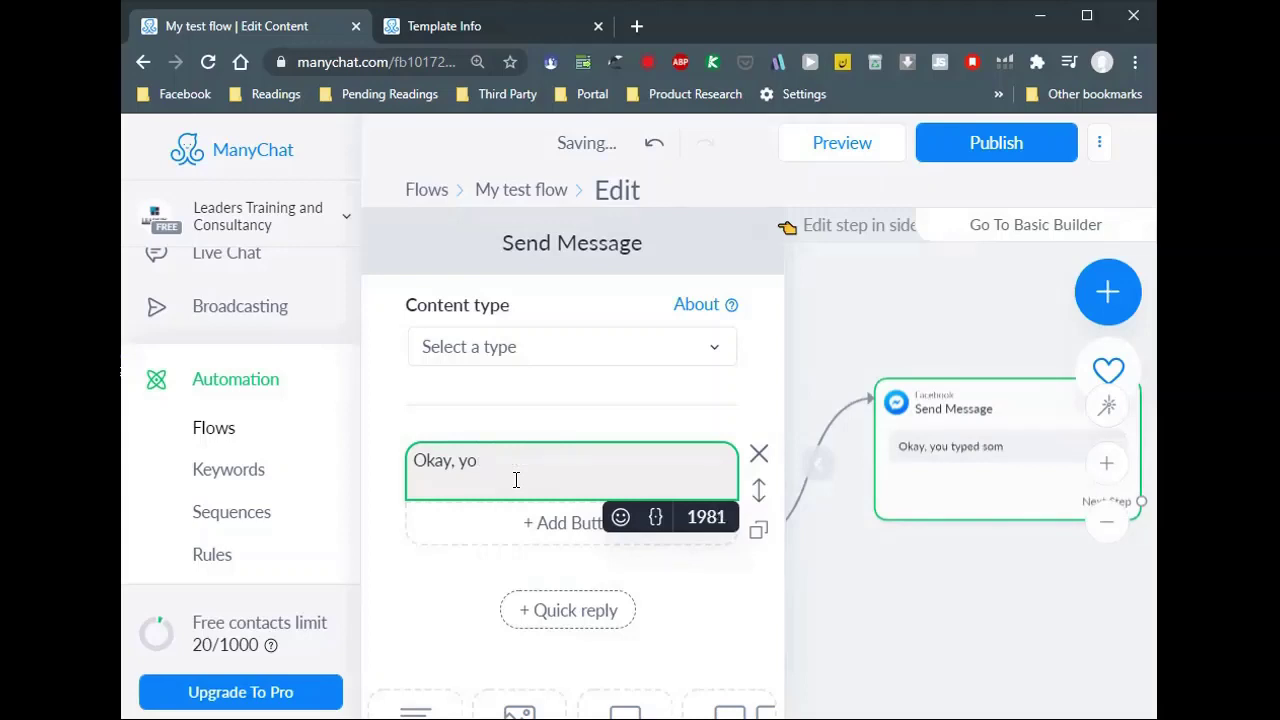
key(BackSpace)
key(BackSpace)
text(I can)
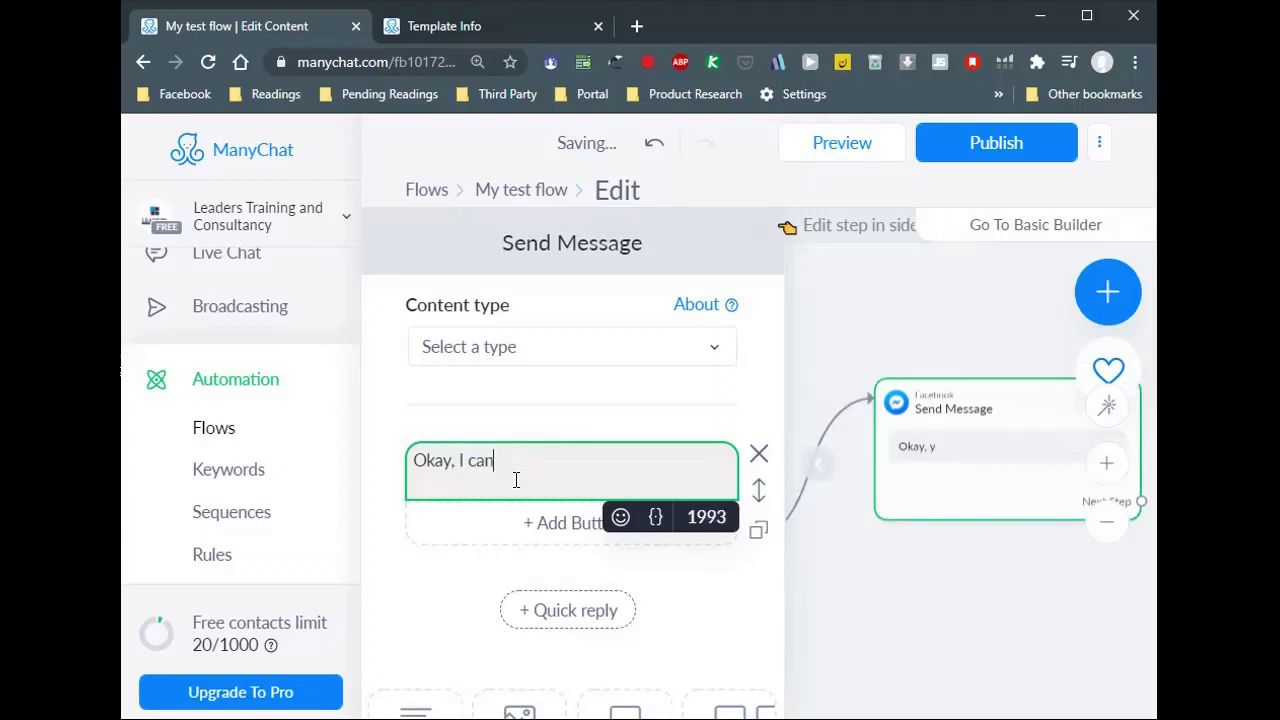
text( see )
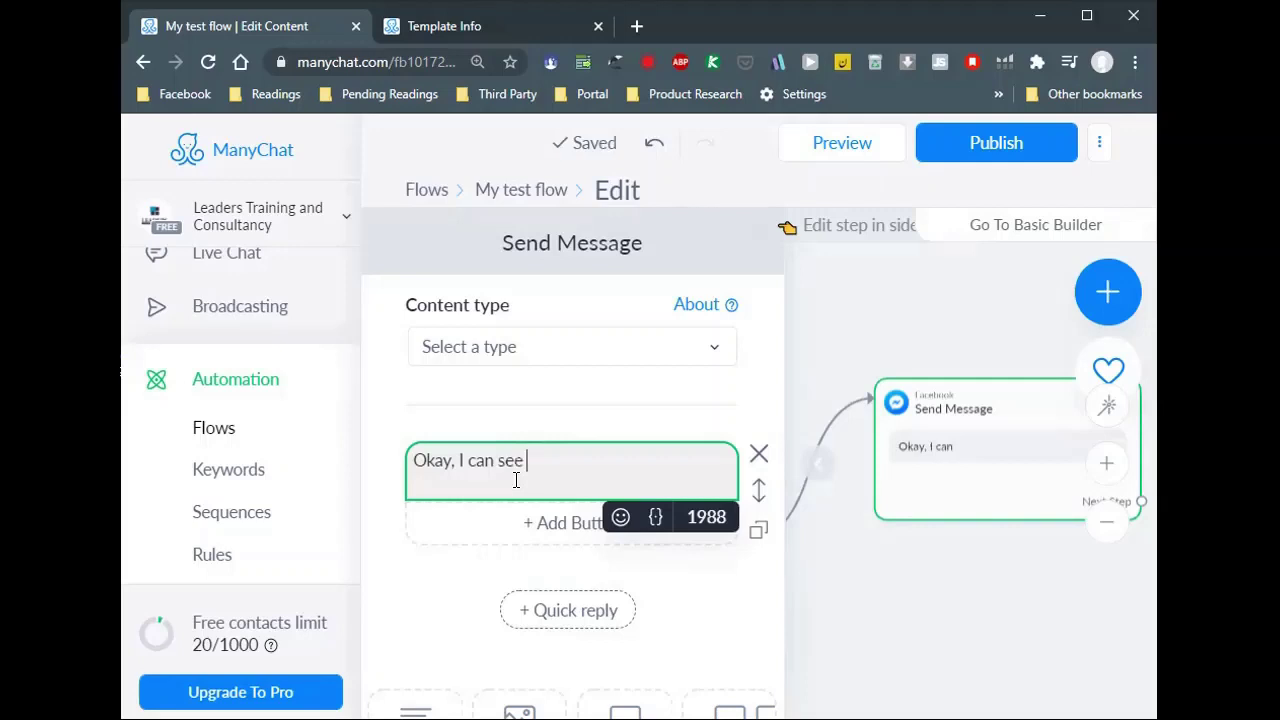
text(that you typed )
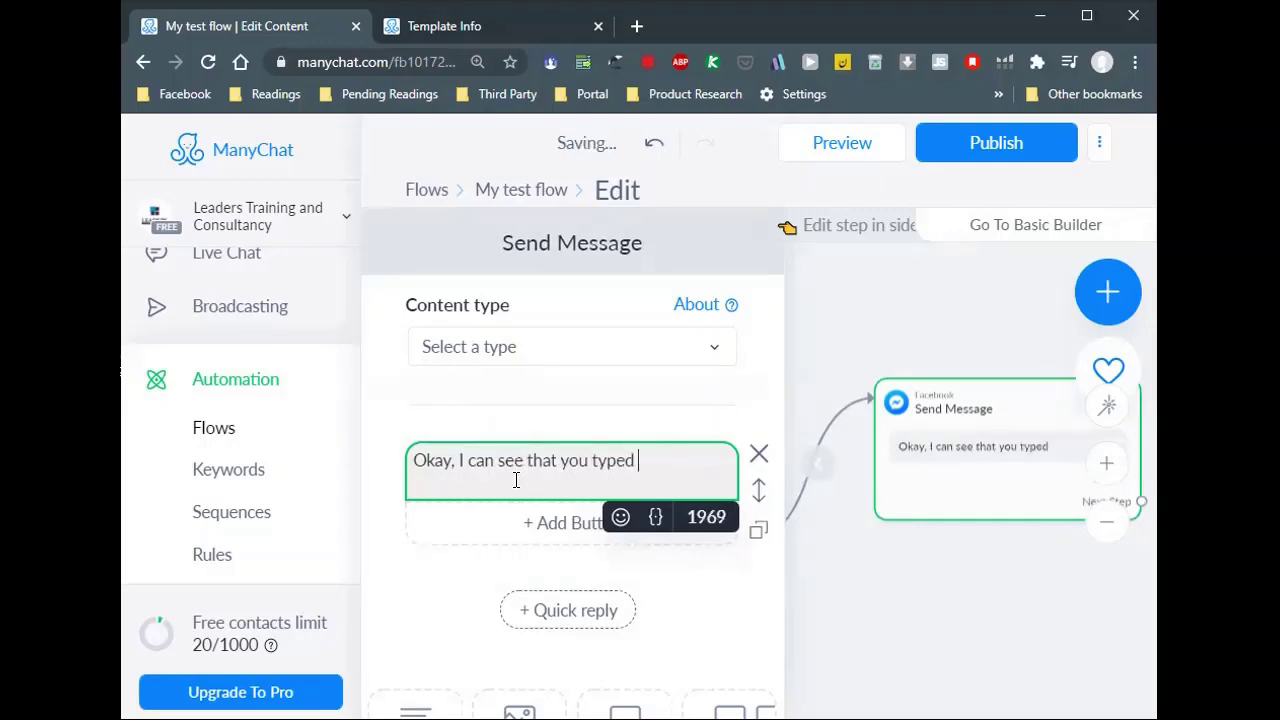
text("something")
key(Return)
key(BackSpace)
text(.)
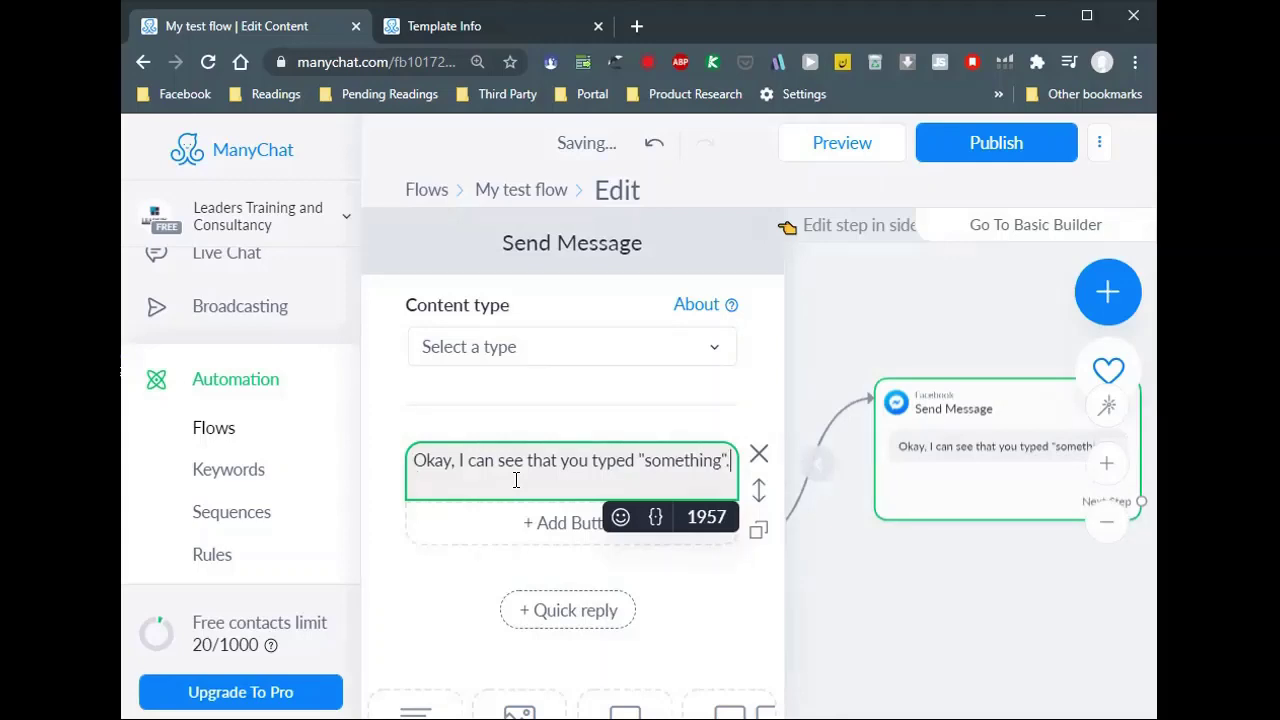
Step: Add a second line to the message text: You know everybody has "something" then why are still looking for "something"
key(Return)
text(You know ev)
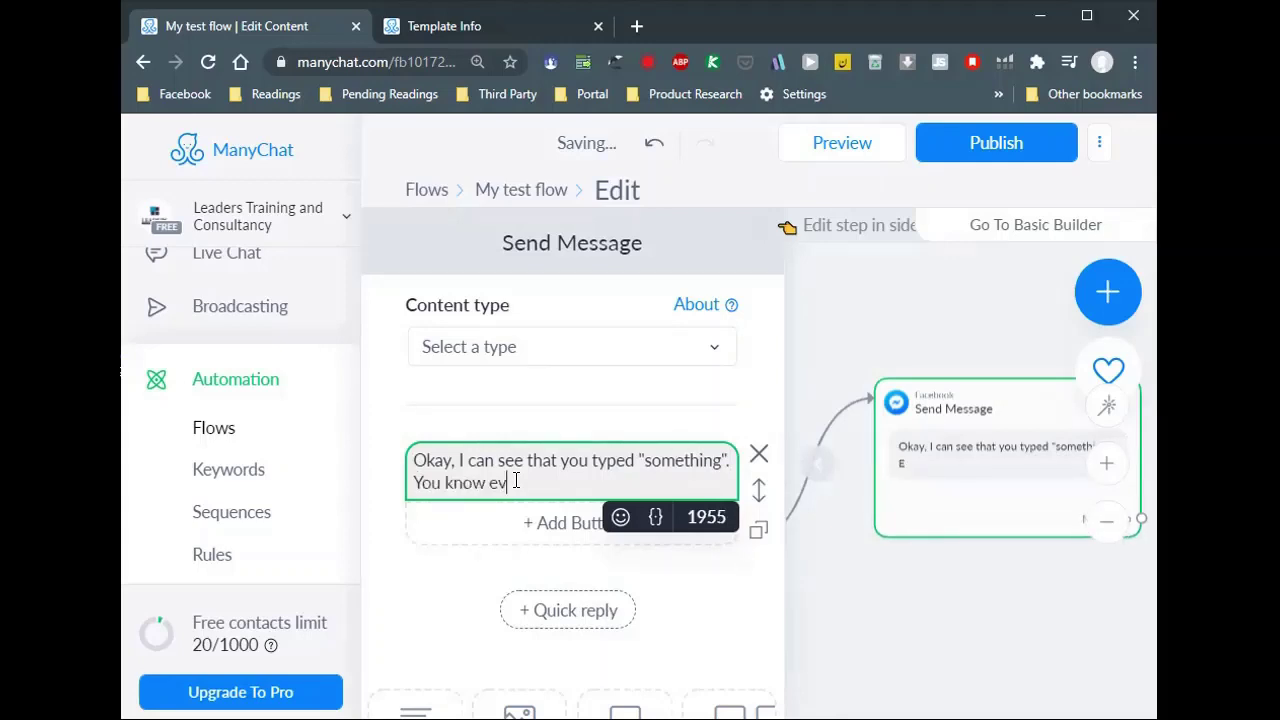
text(eryt)
key(BackSpace)
key(BackSpace)
text(ry)
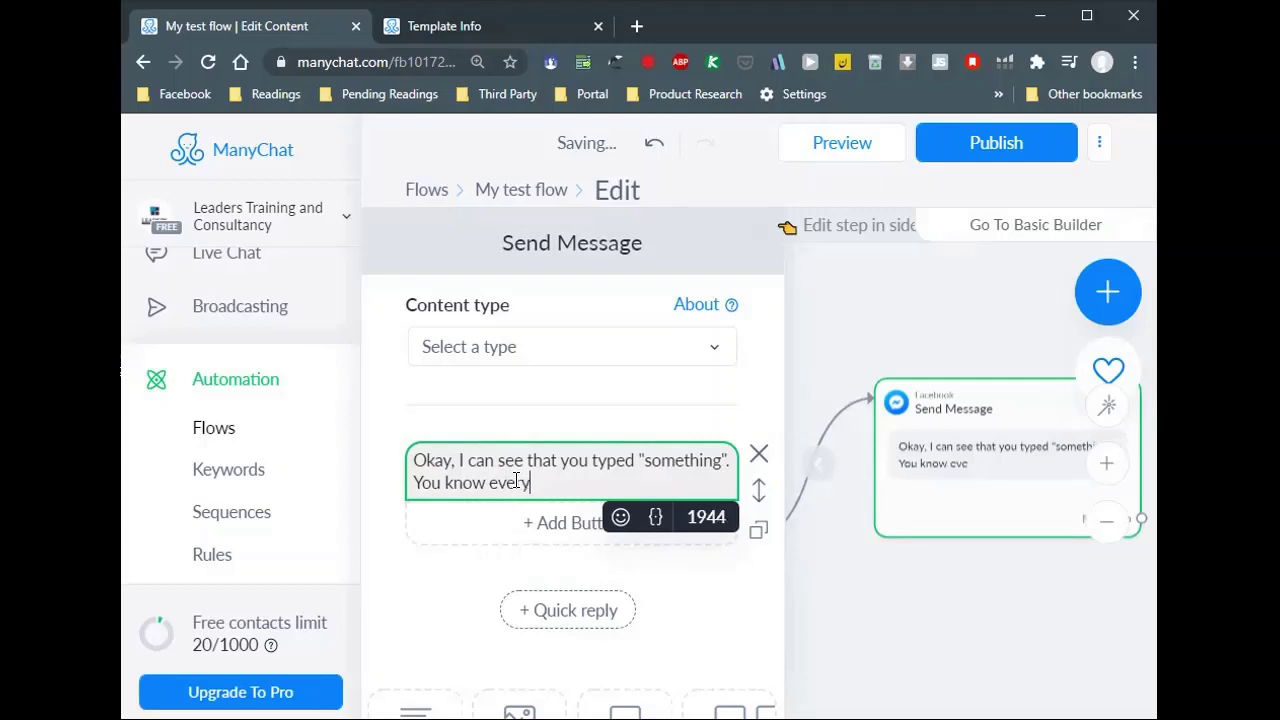
text(body has )
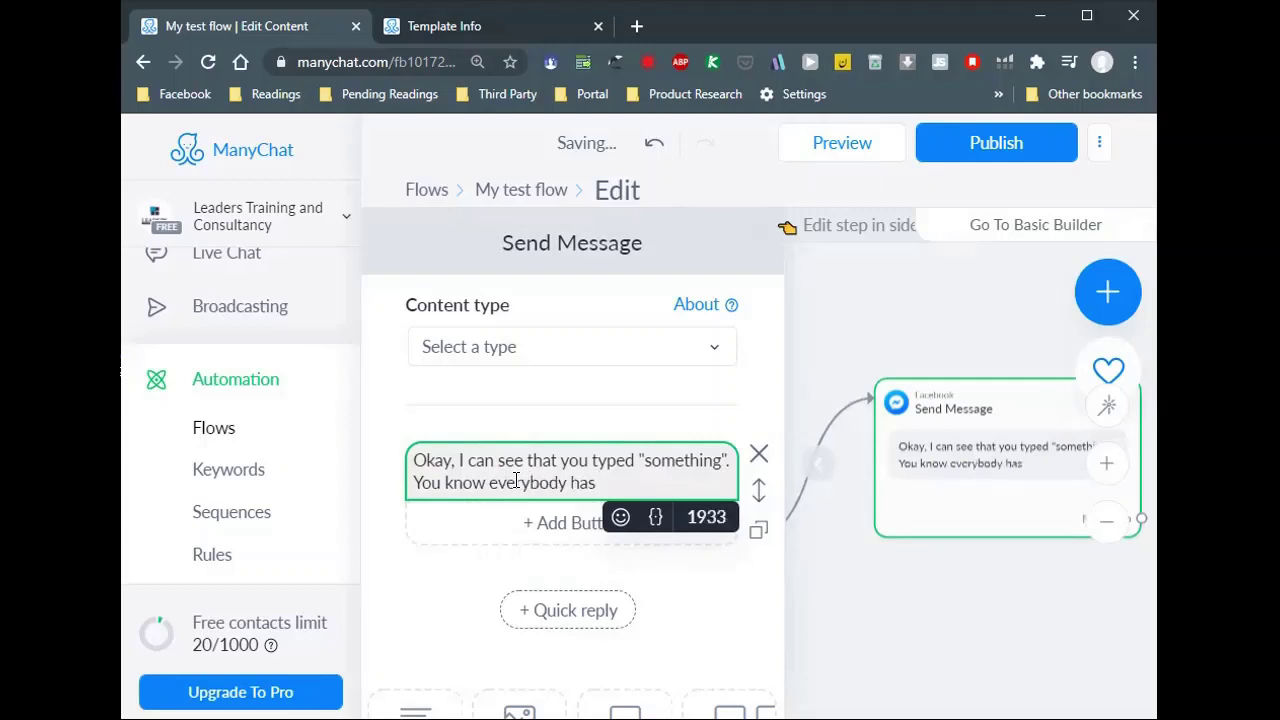
text("something" then yo)
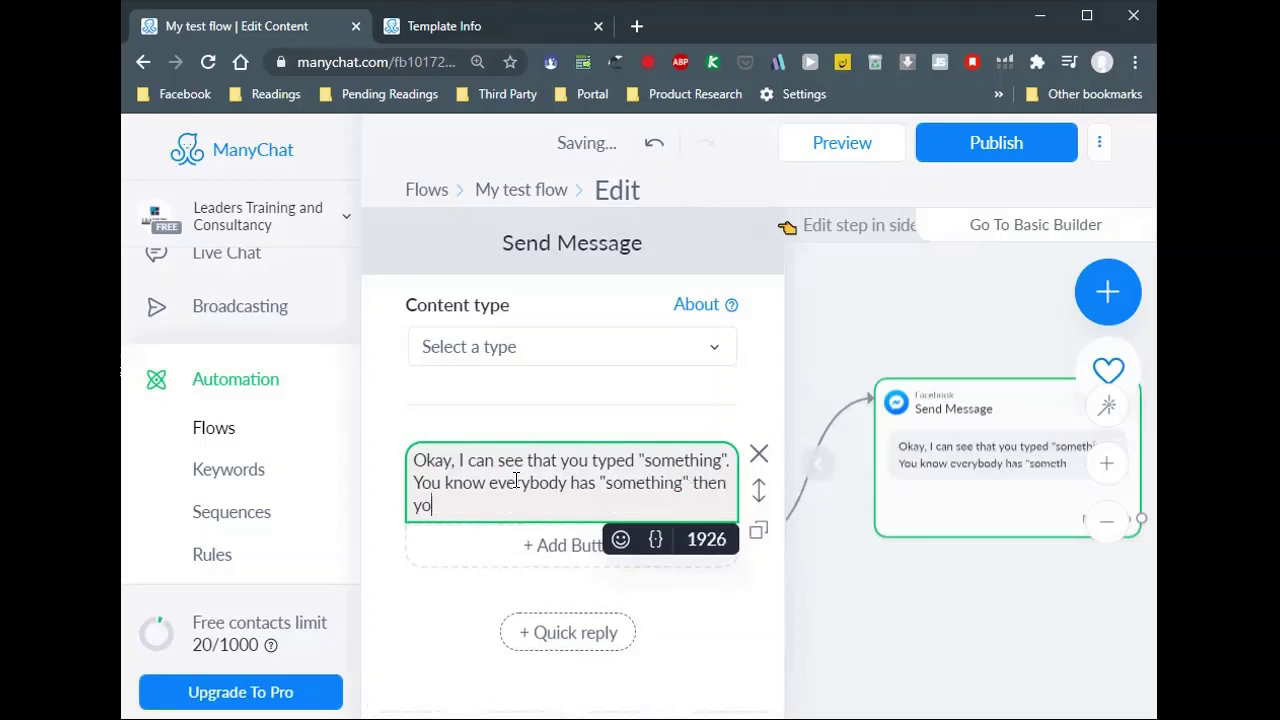
text(u a)
key(BackSpace)
text(why)
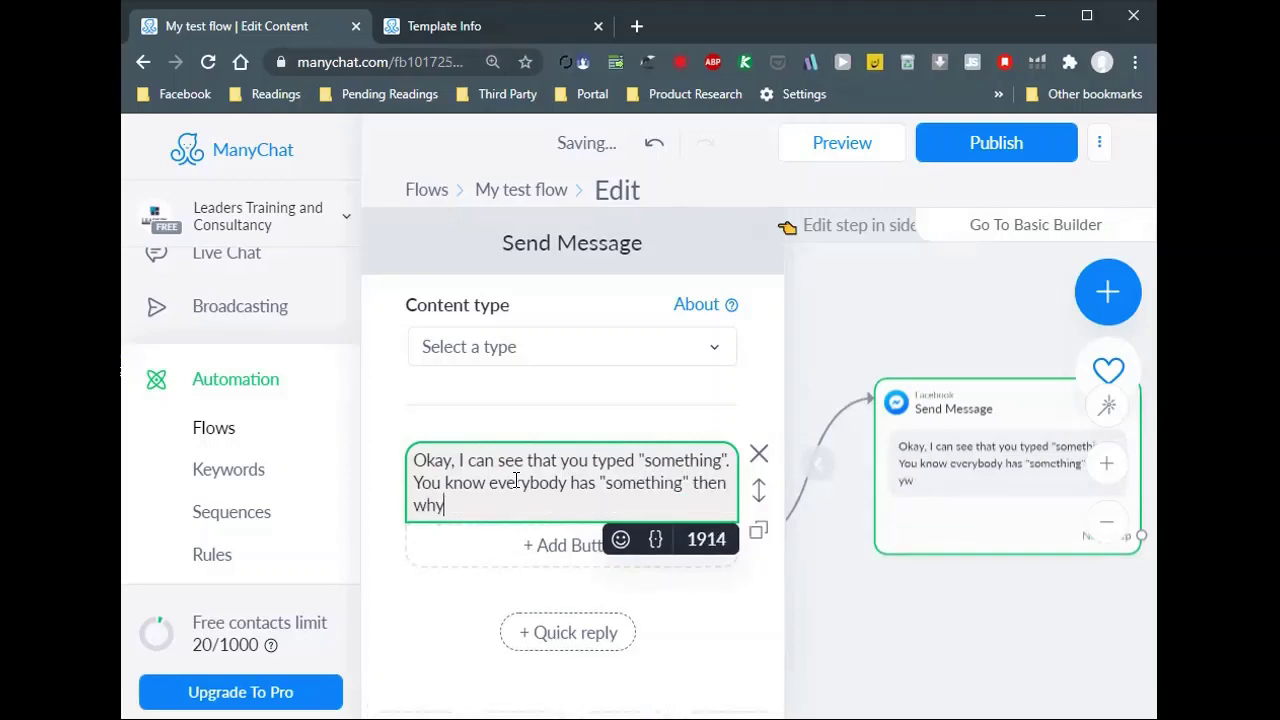
text( are loo)
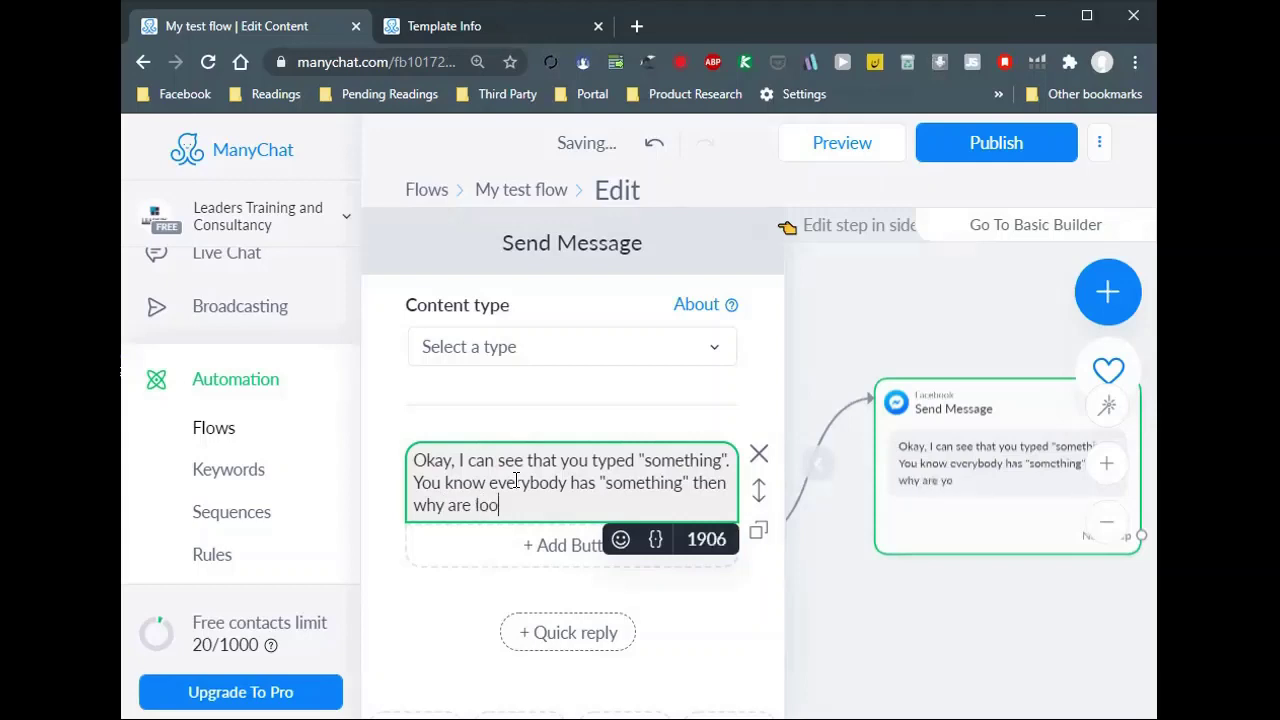
key(BackSpace)
key(BackSpace)
key(BackSpace)
text(still looking fo)
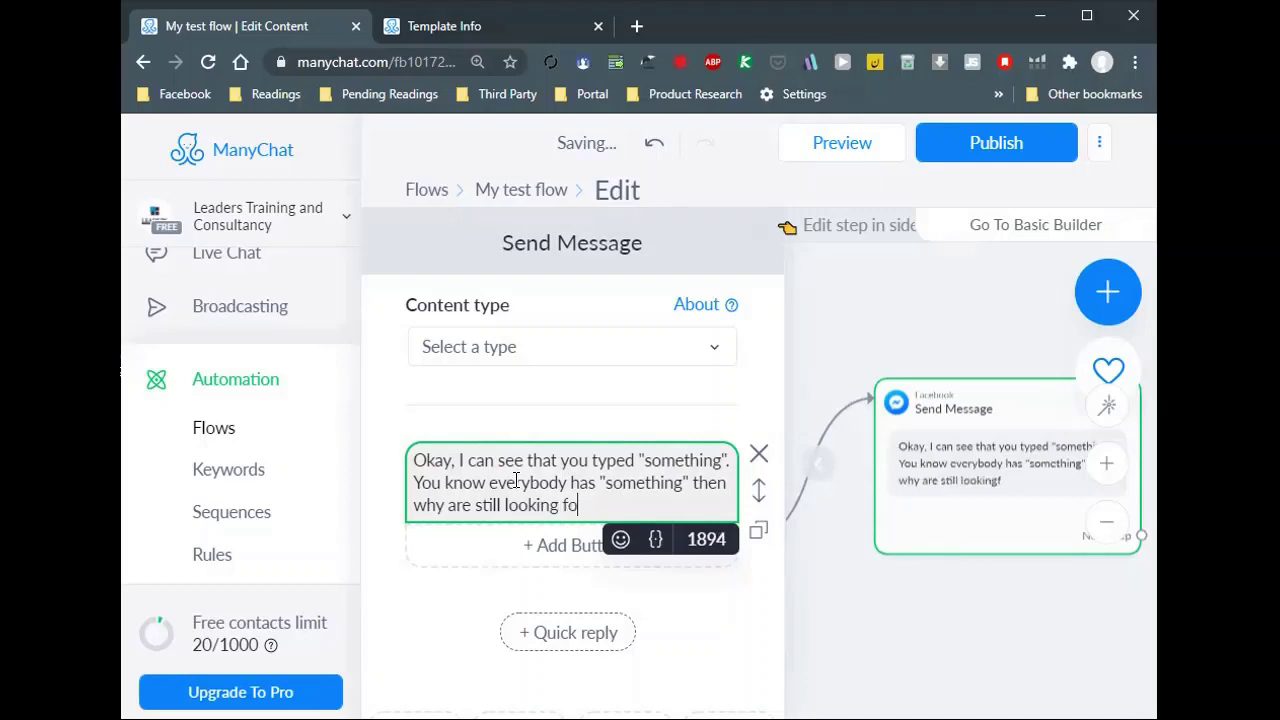
text(r "soemt)
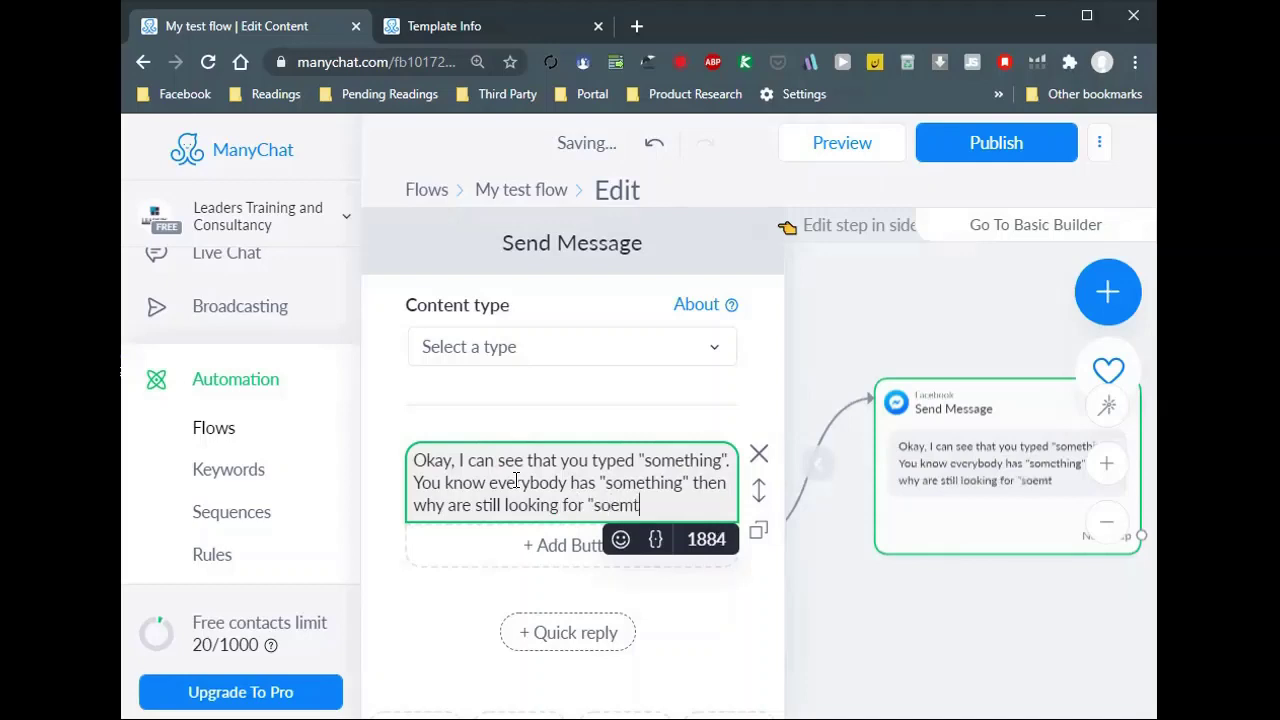
key(BackSpace)
key(BackSpace)
key(BackSpace)
text(mething")
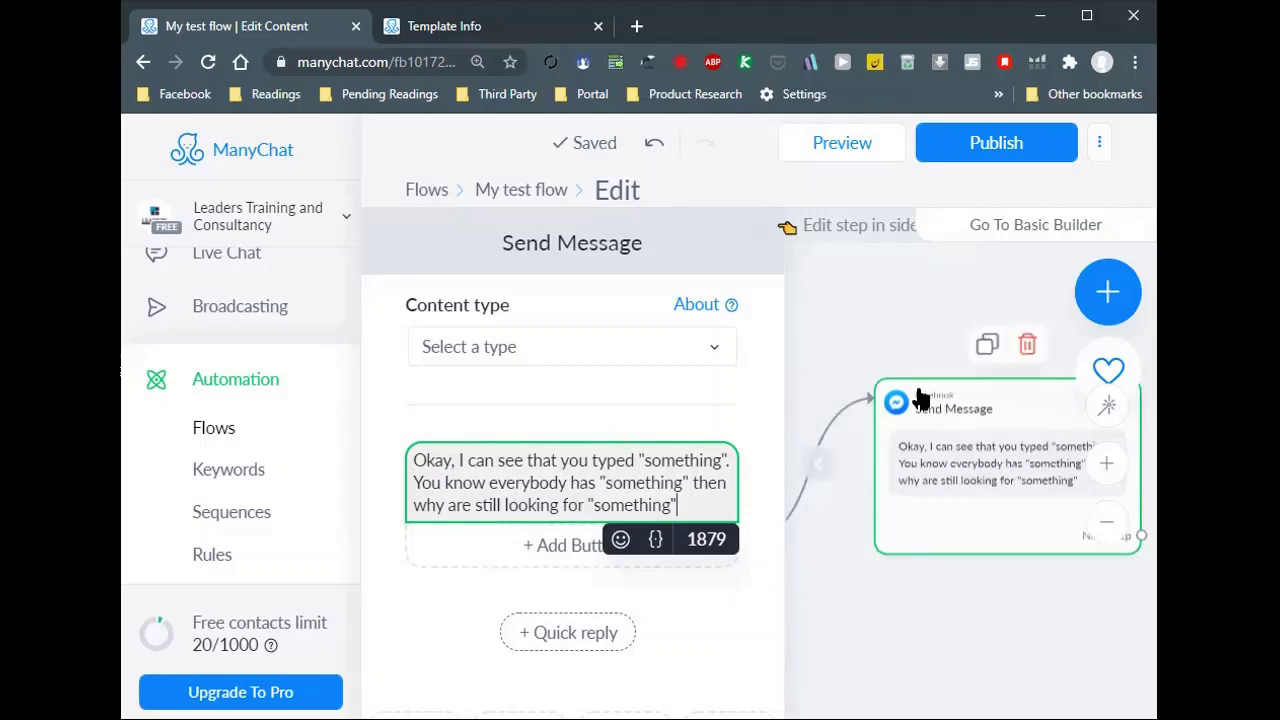
click(677, 617)
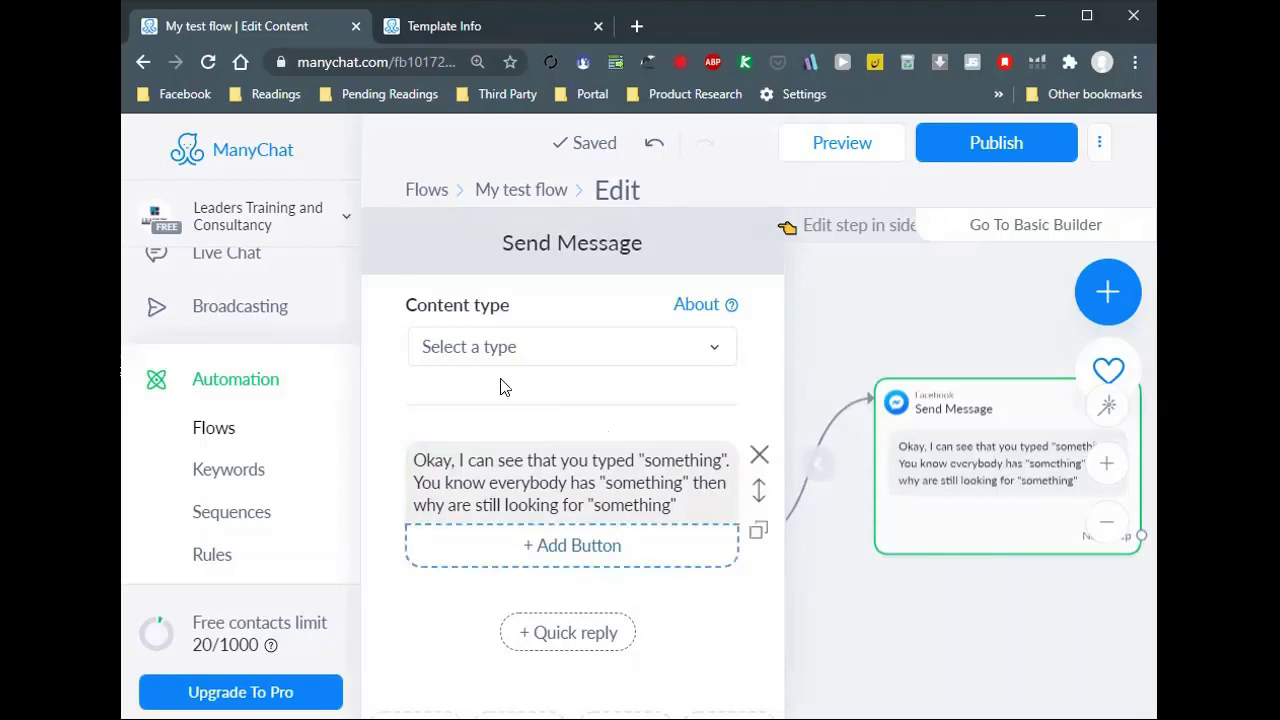
Step: Add a button below the message text and title it "Go find yourself"
click(568, 546)
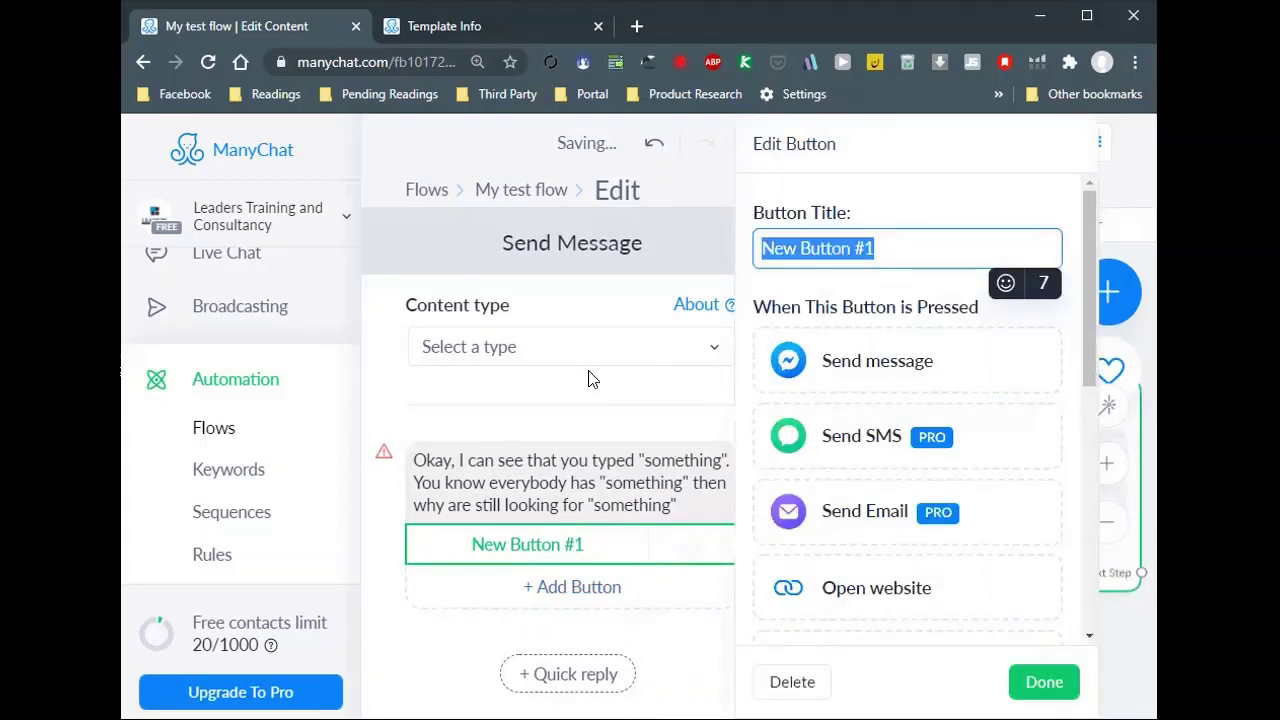
click(560, 545)
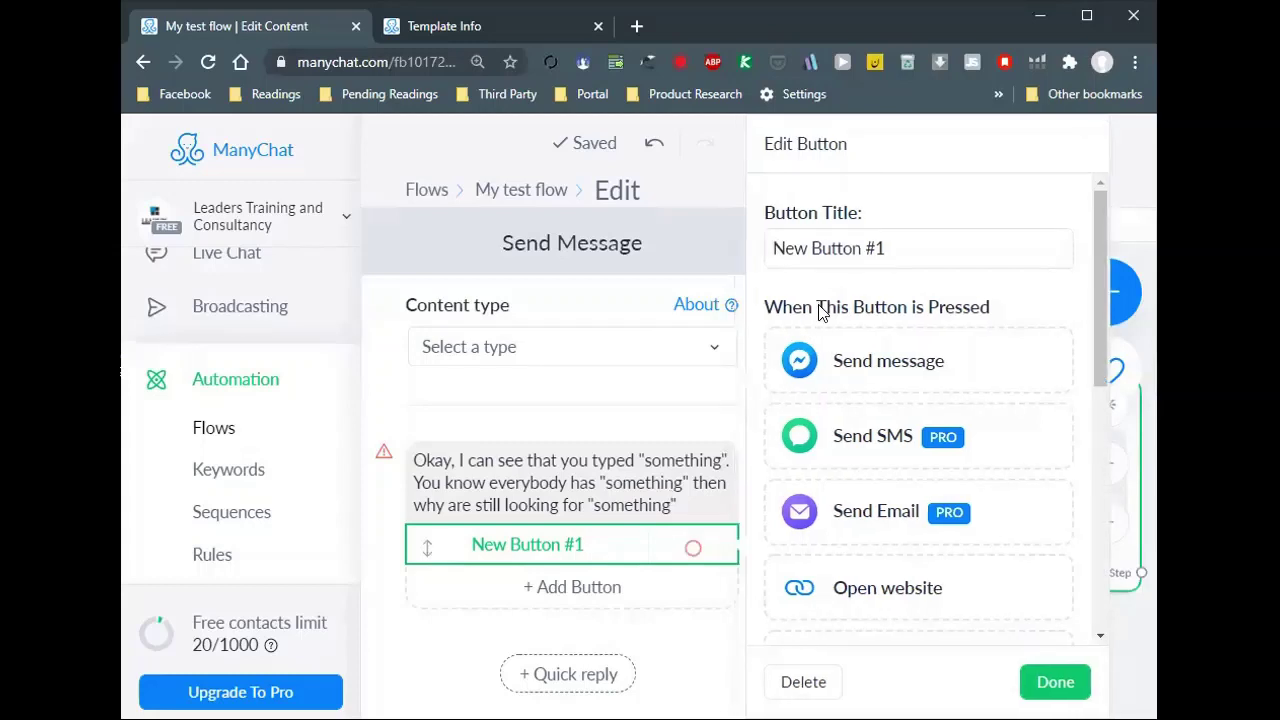
click(821, 245)
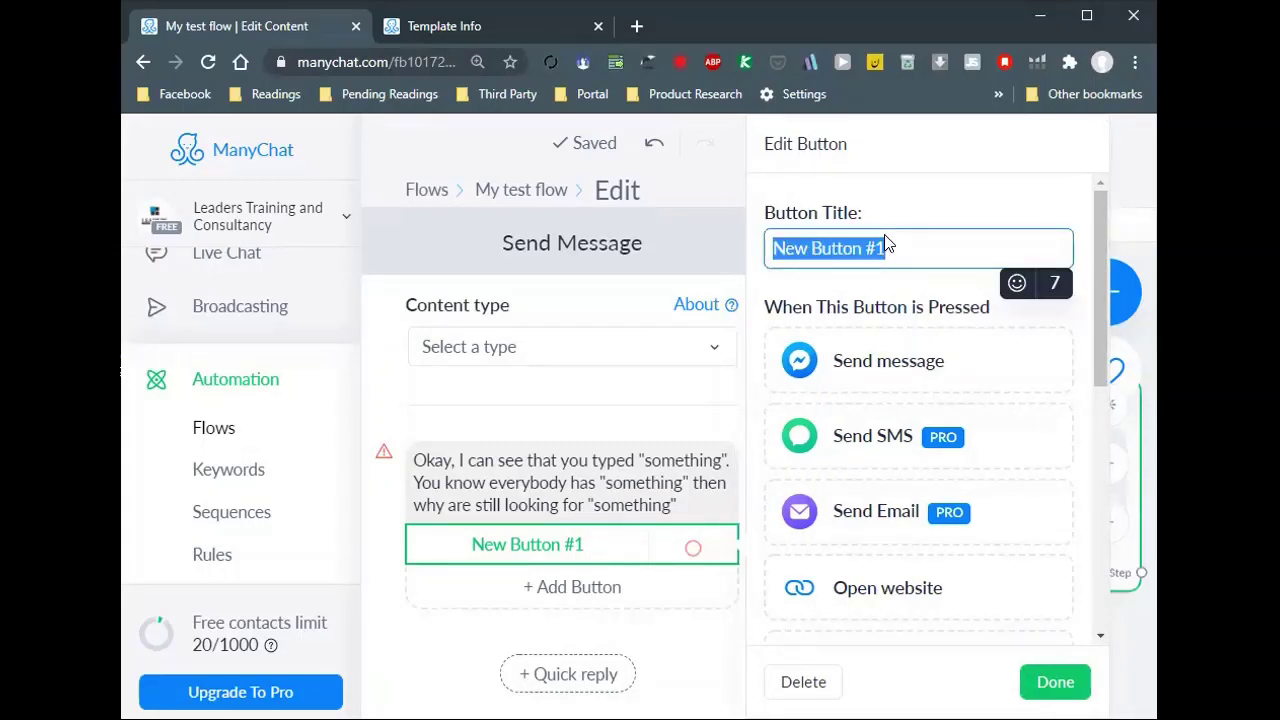
text(j)
key(BackSpace)
text(Go)
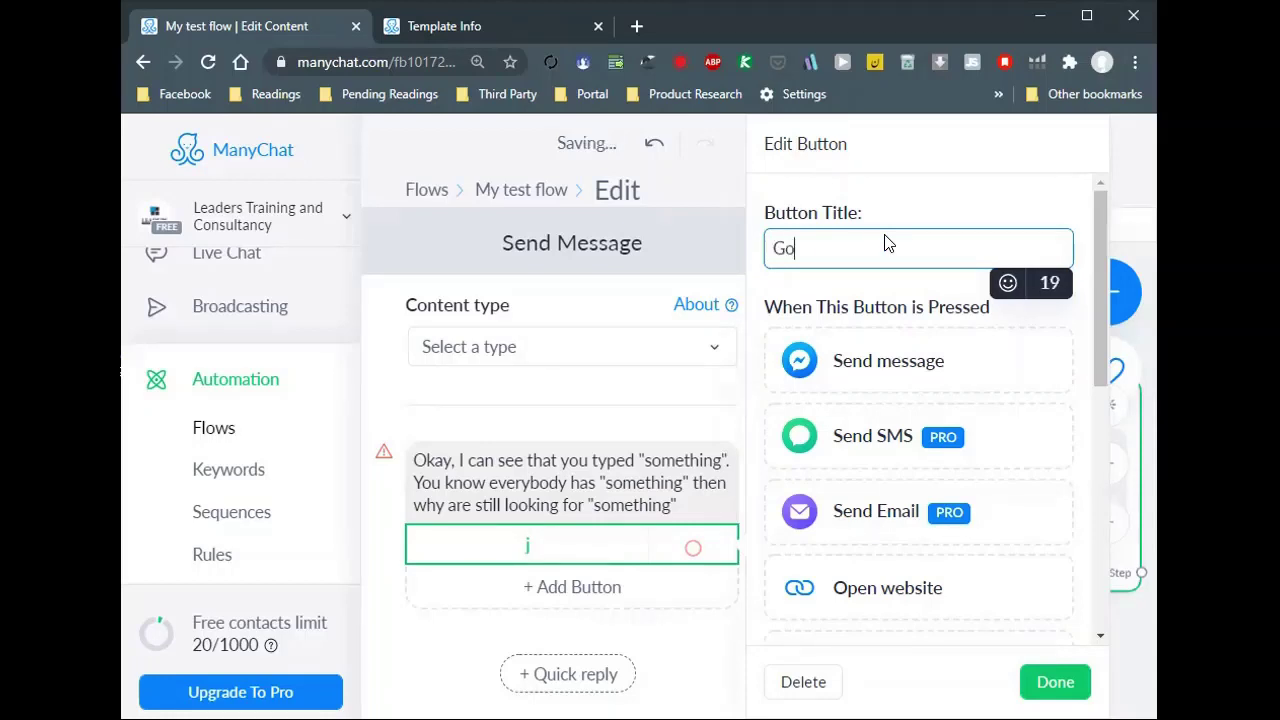
text( F)
key(BackSpace)
text(find)
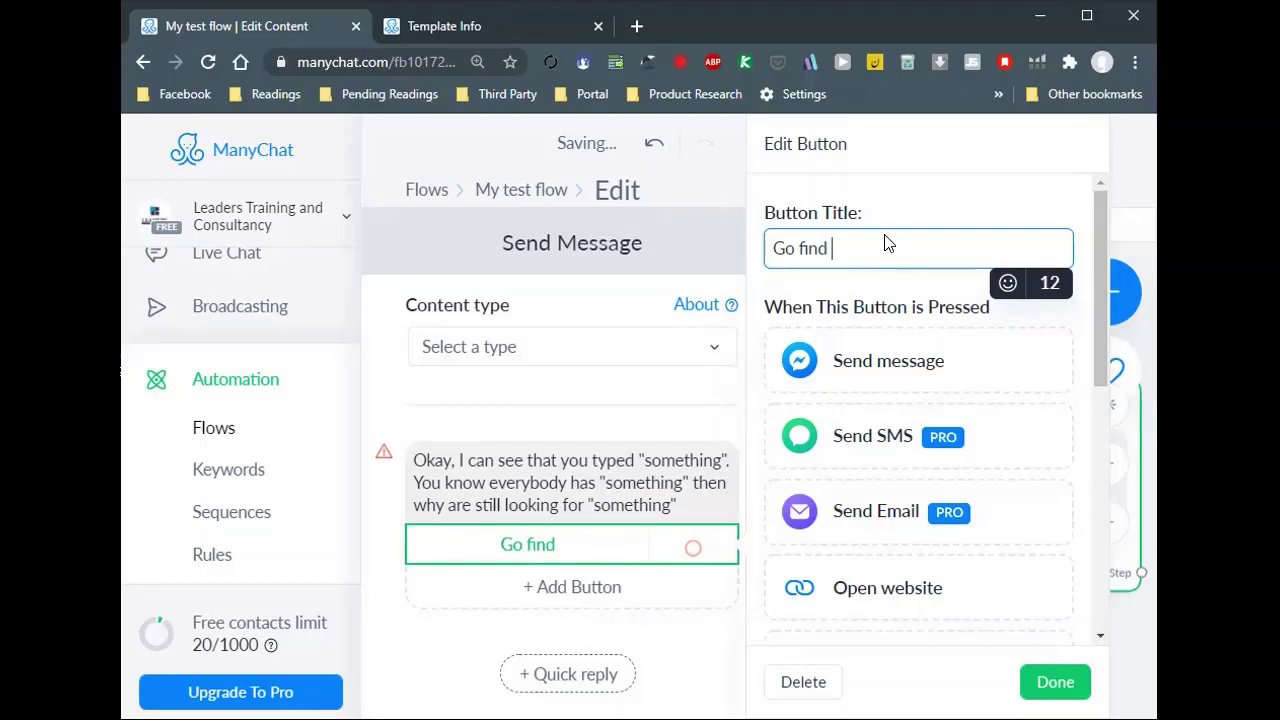
text( y)
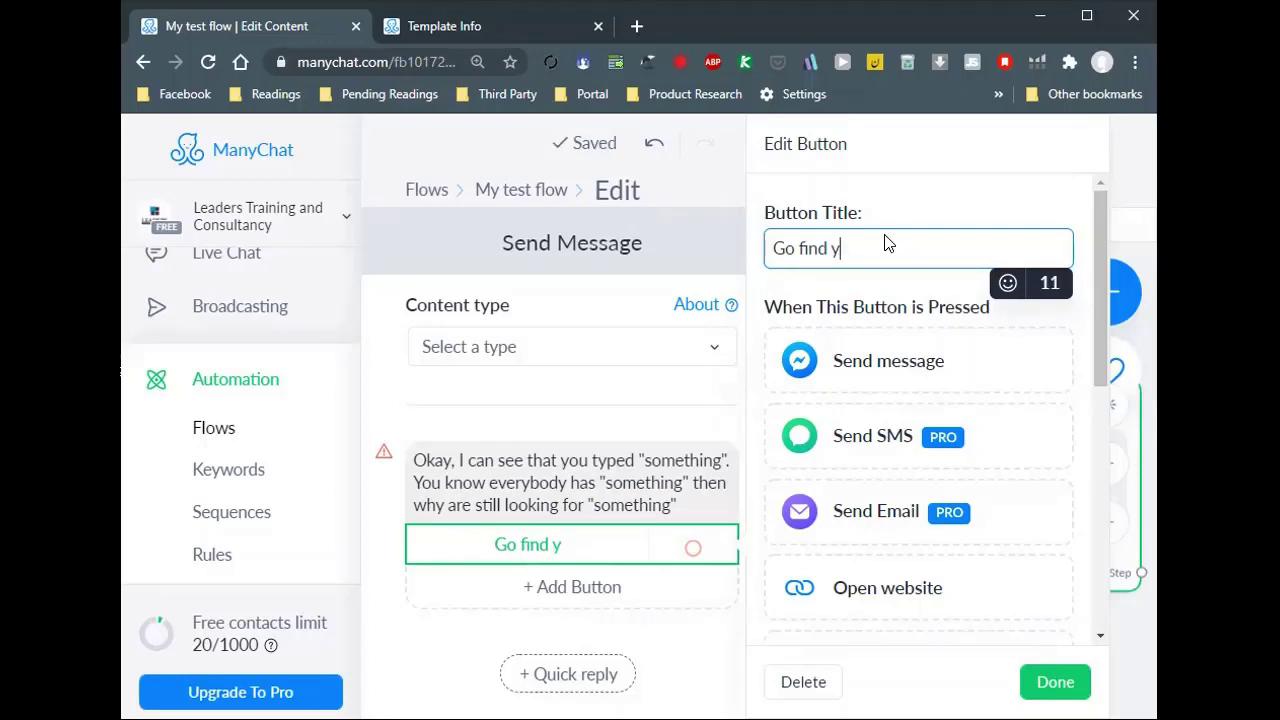
text(ourself)
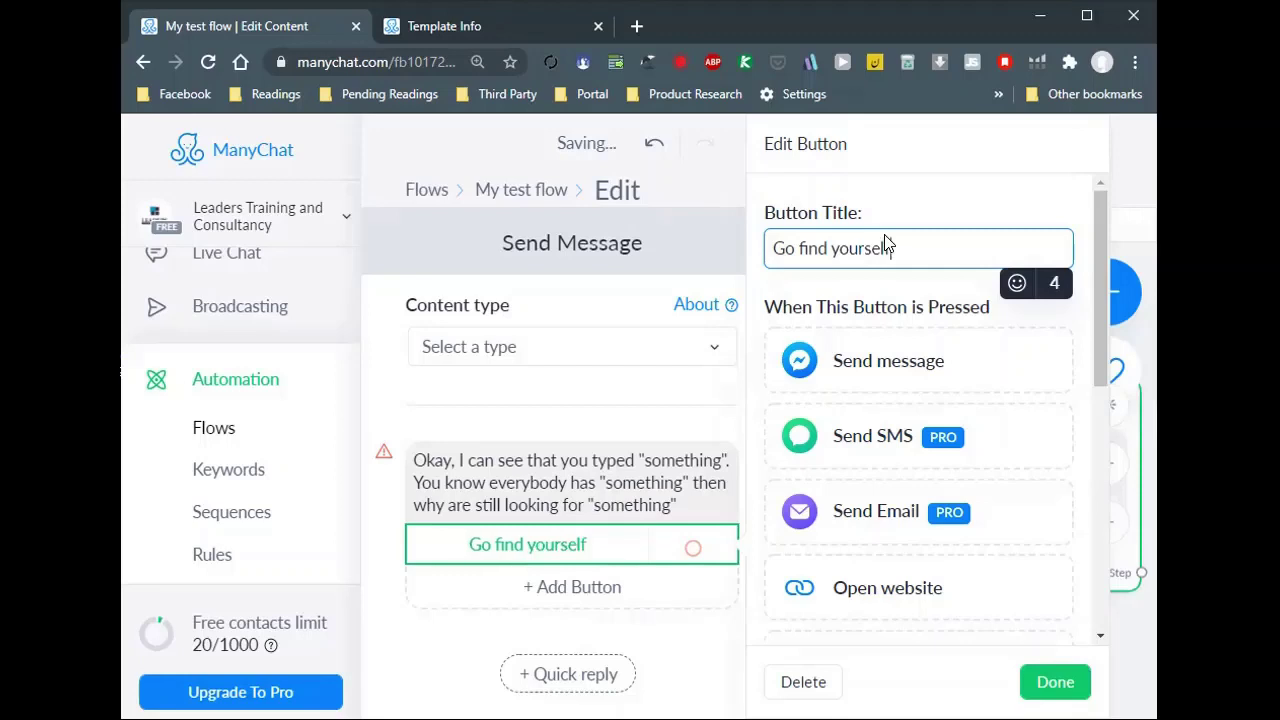
click(904, 292)
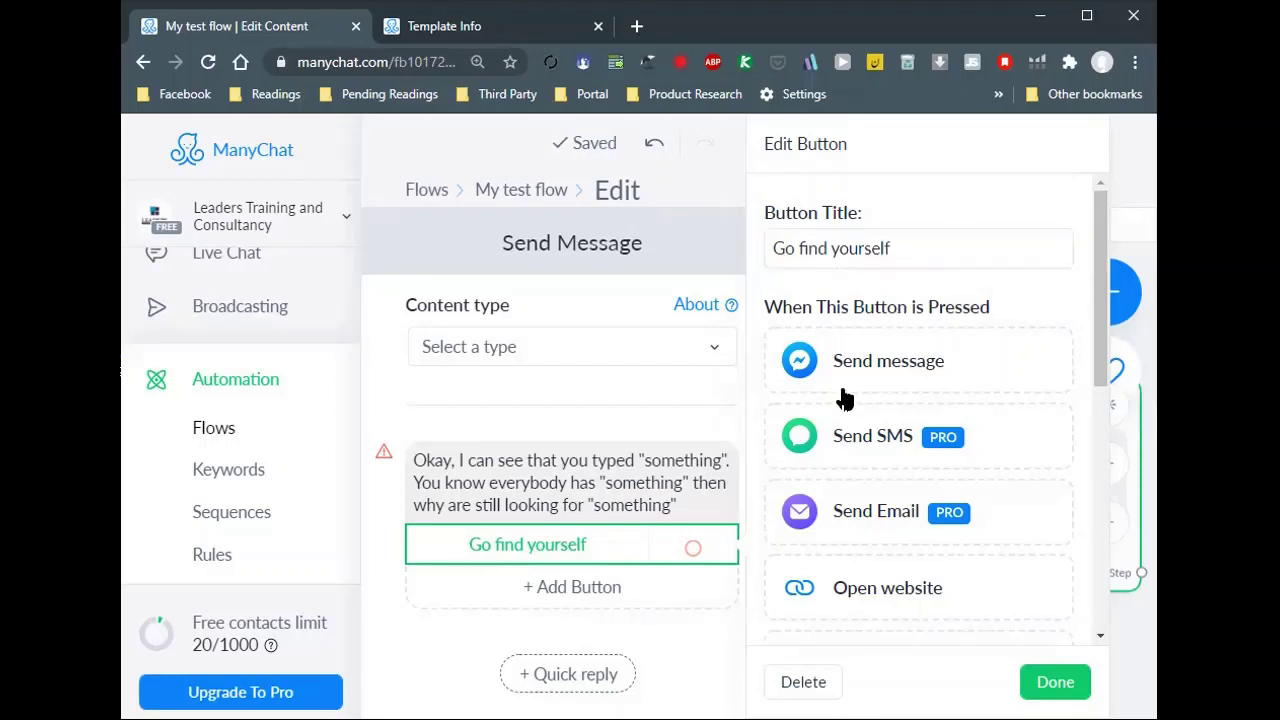
scroll(846, 437, down, 2)
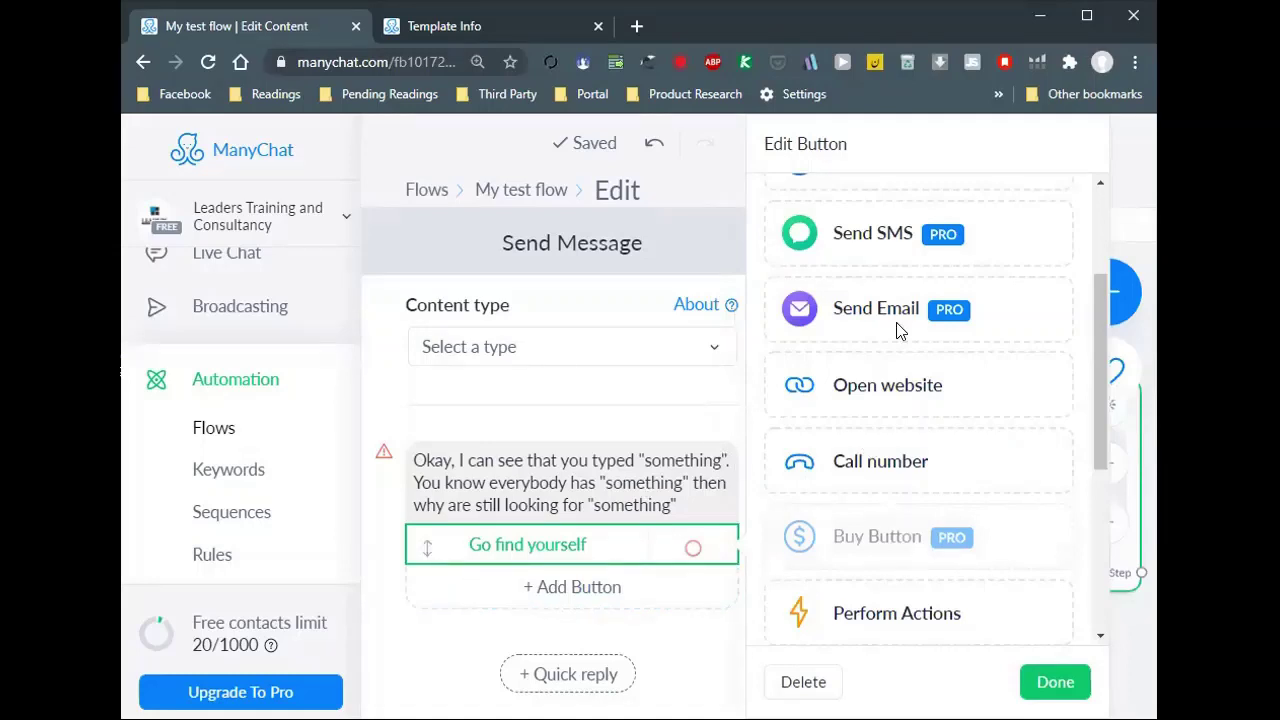
scroll(897, 330, up, 2)
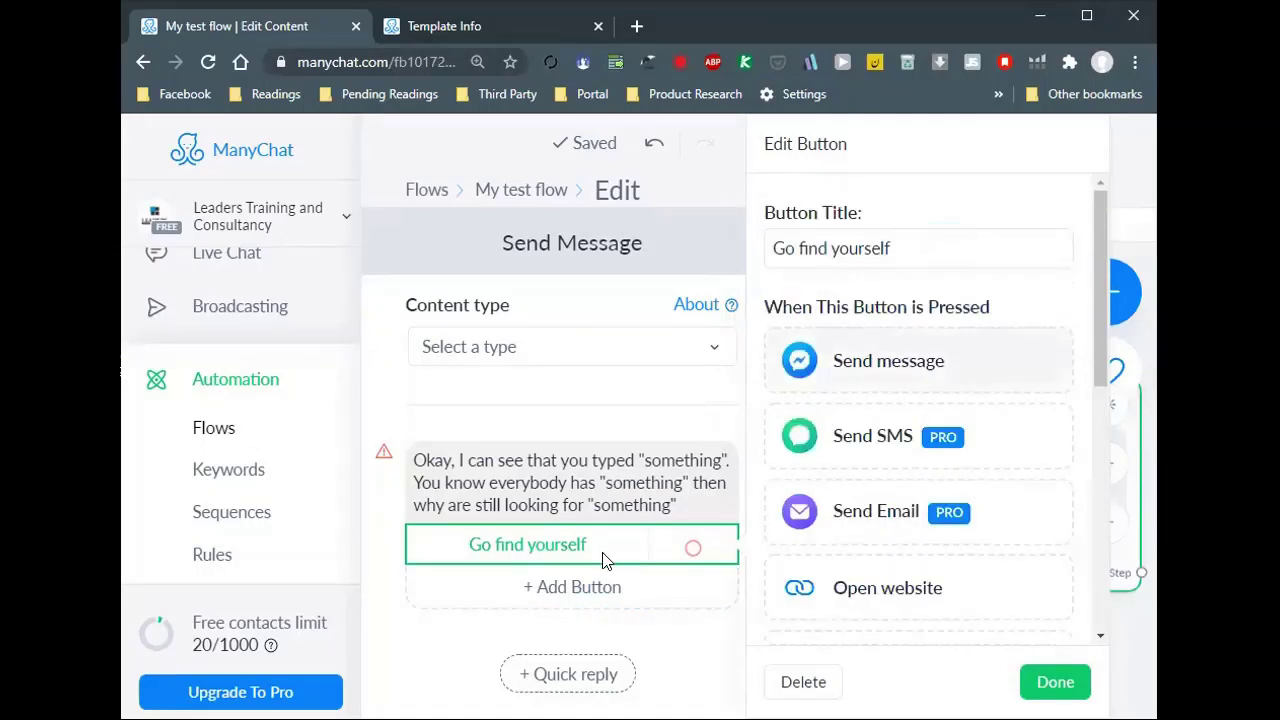
scroll(862, 445, down, 2)
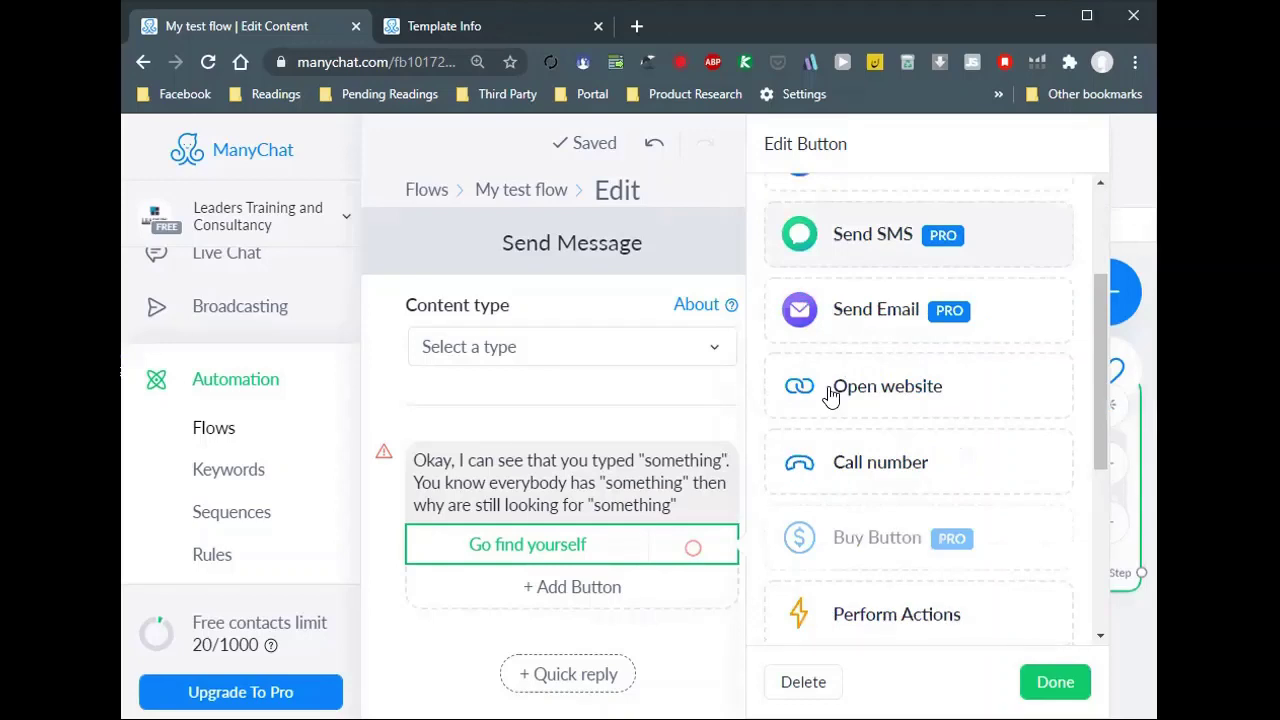
click(880, 366)
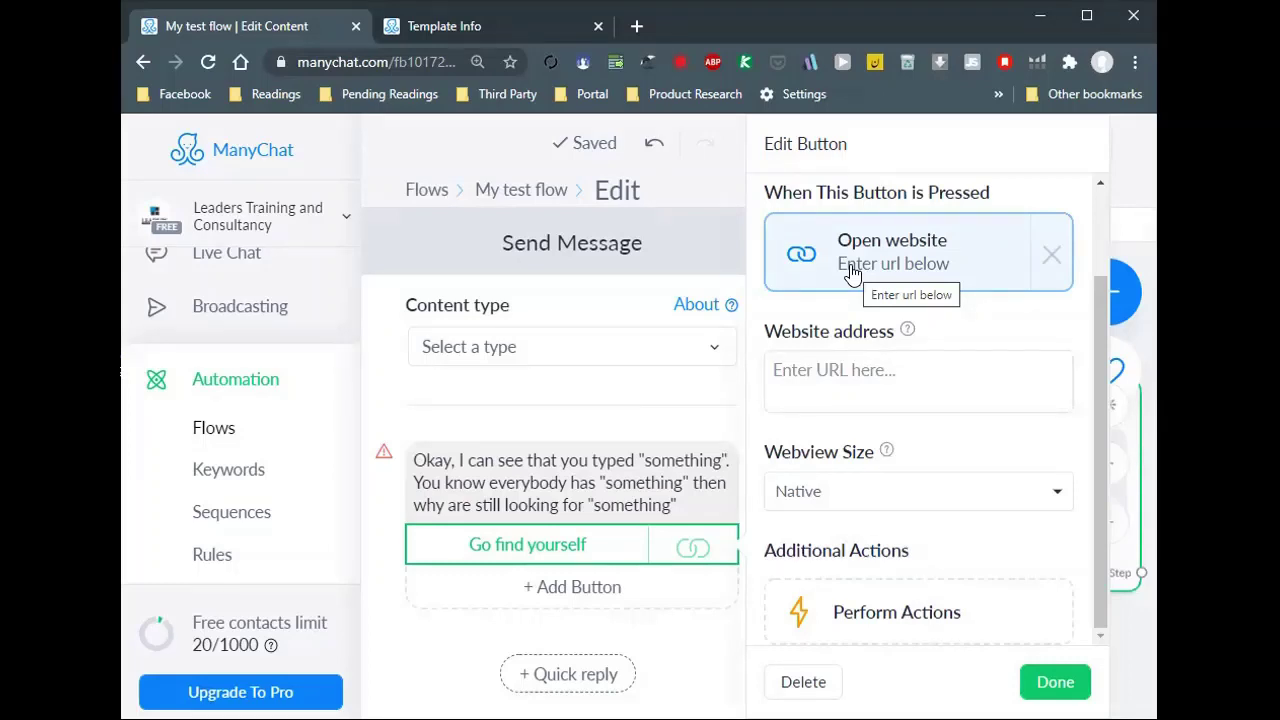
click(828, 390)
text(ht)
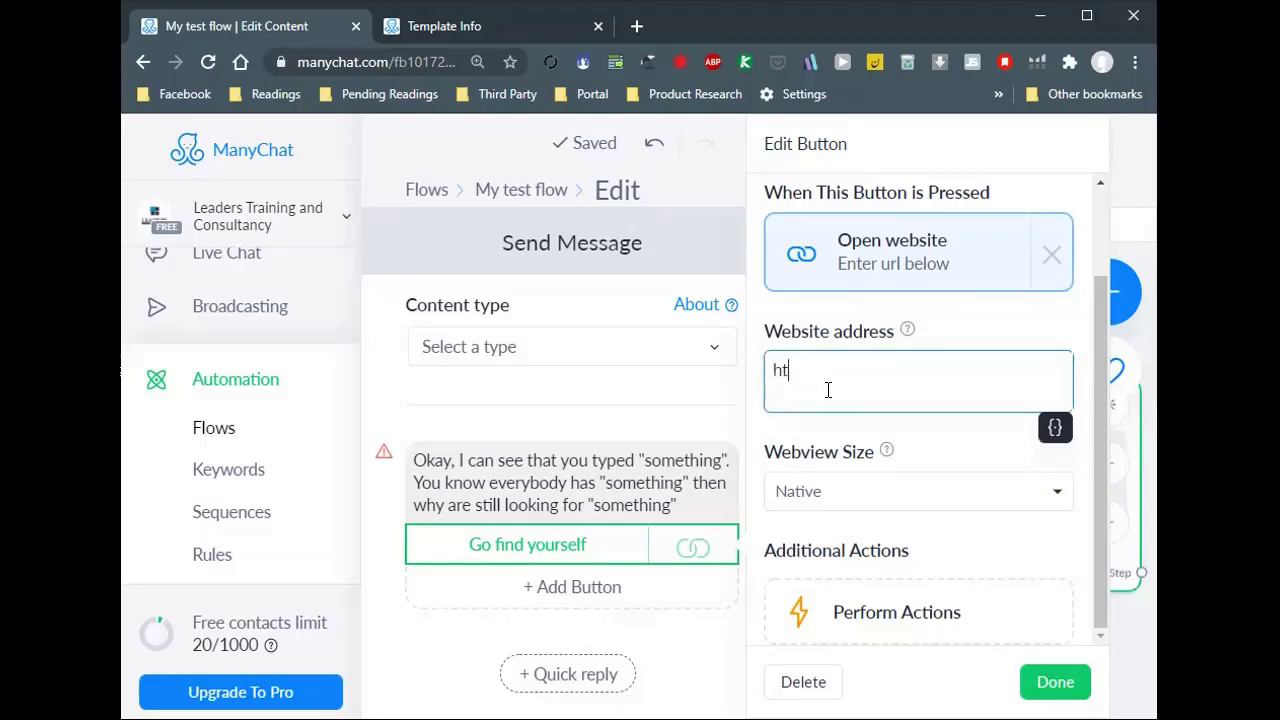
text(t)
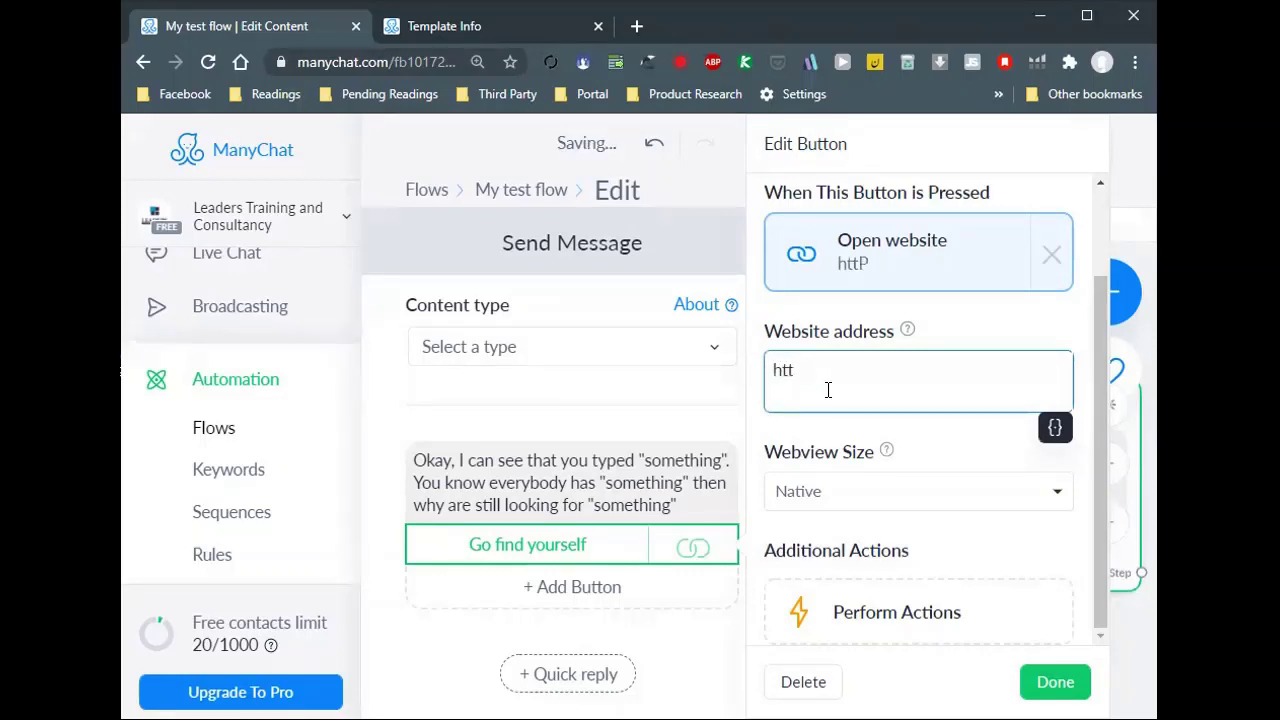
text(p://ama)
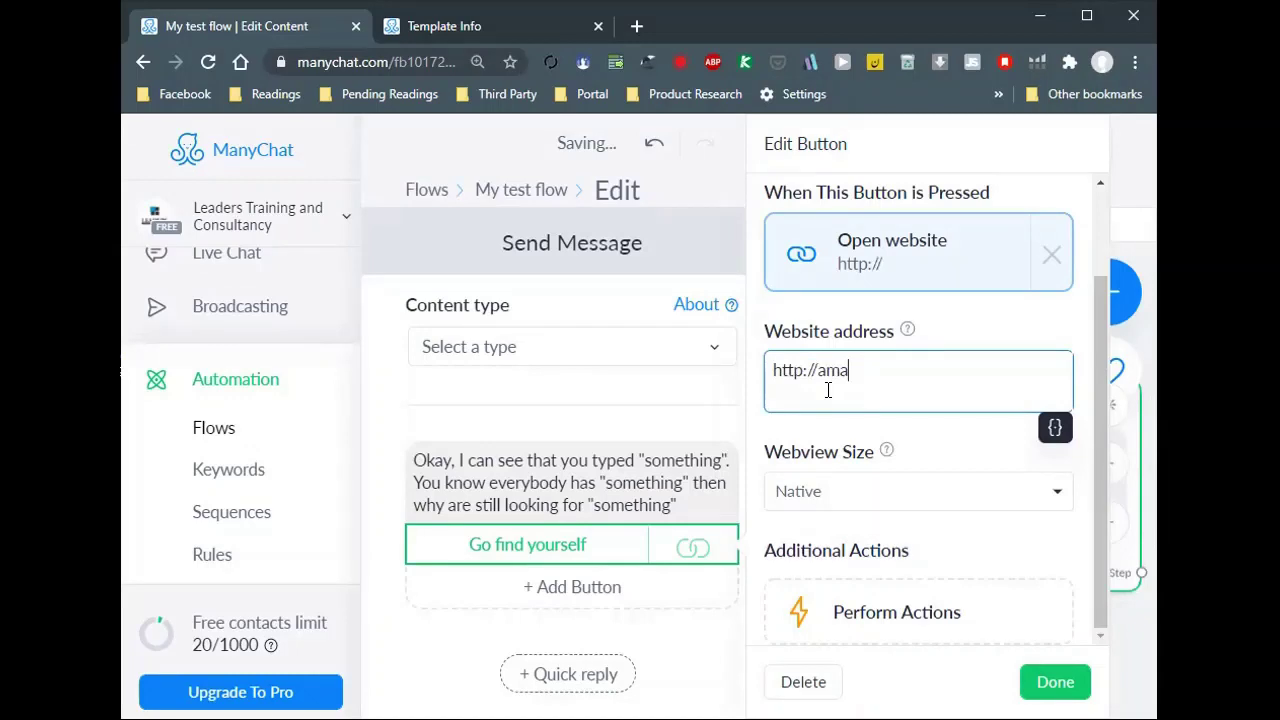
text(zon)
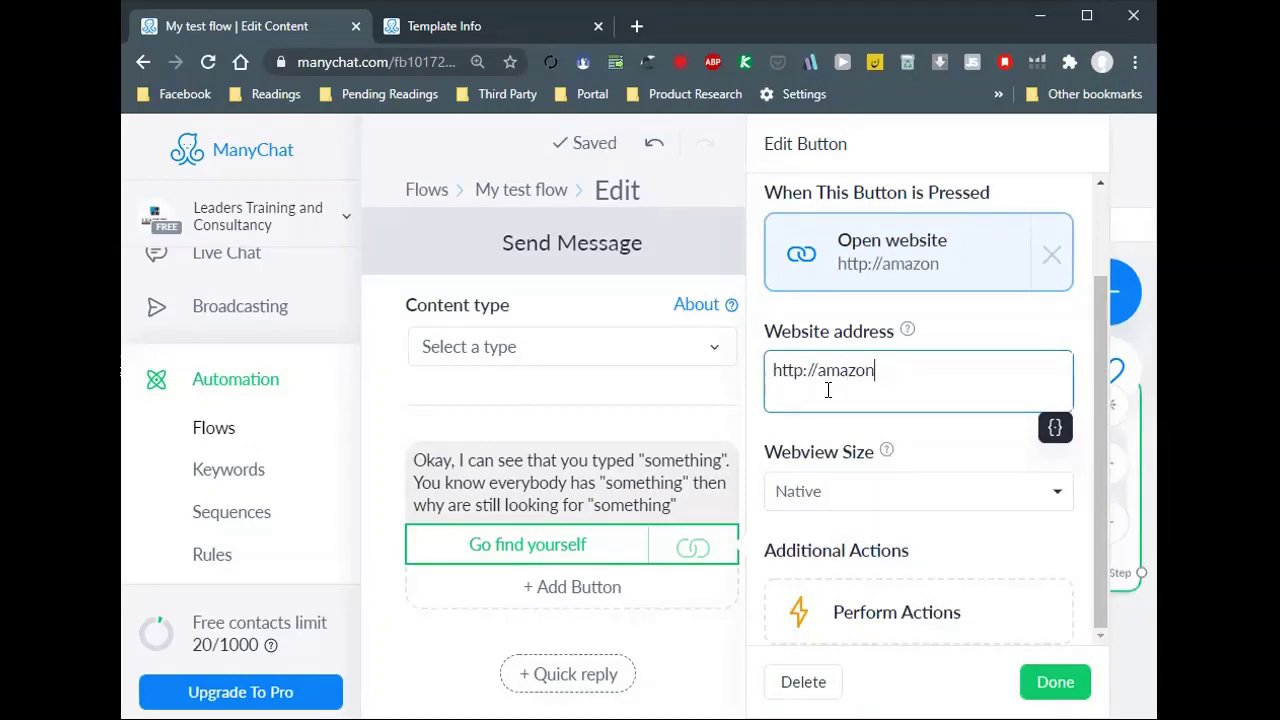
text(.com)
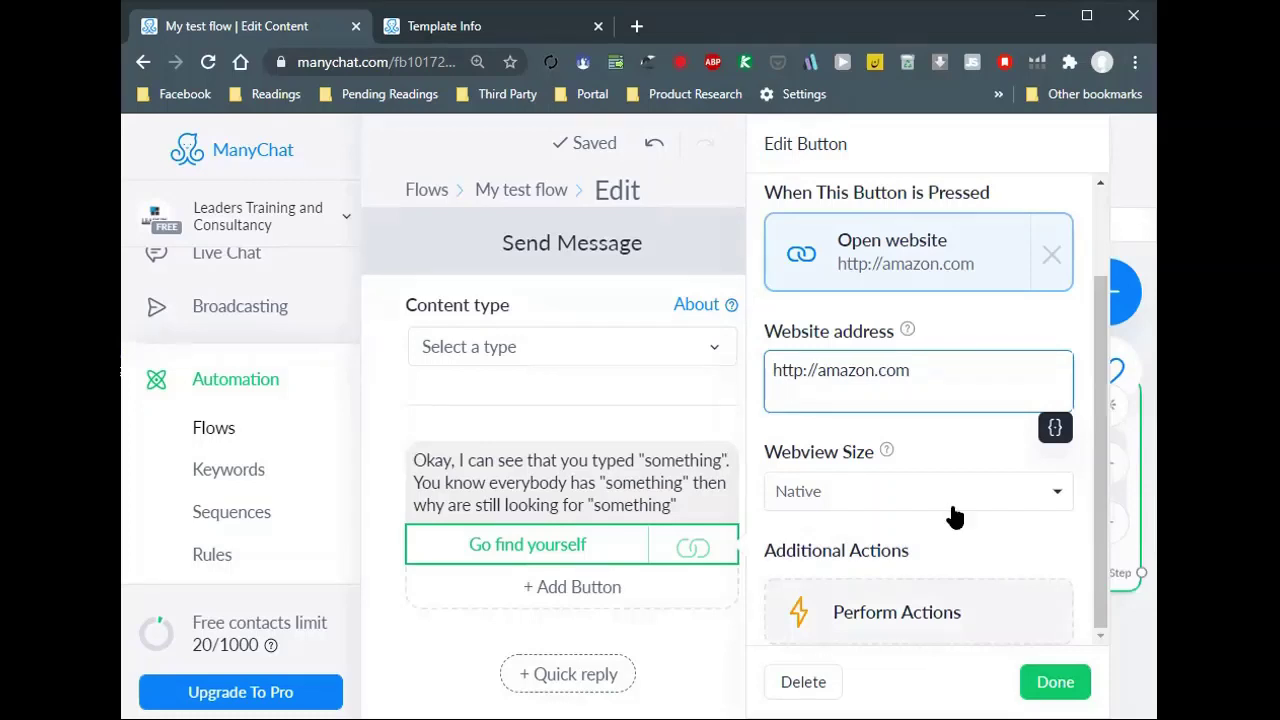
click(908, 234)
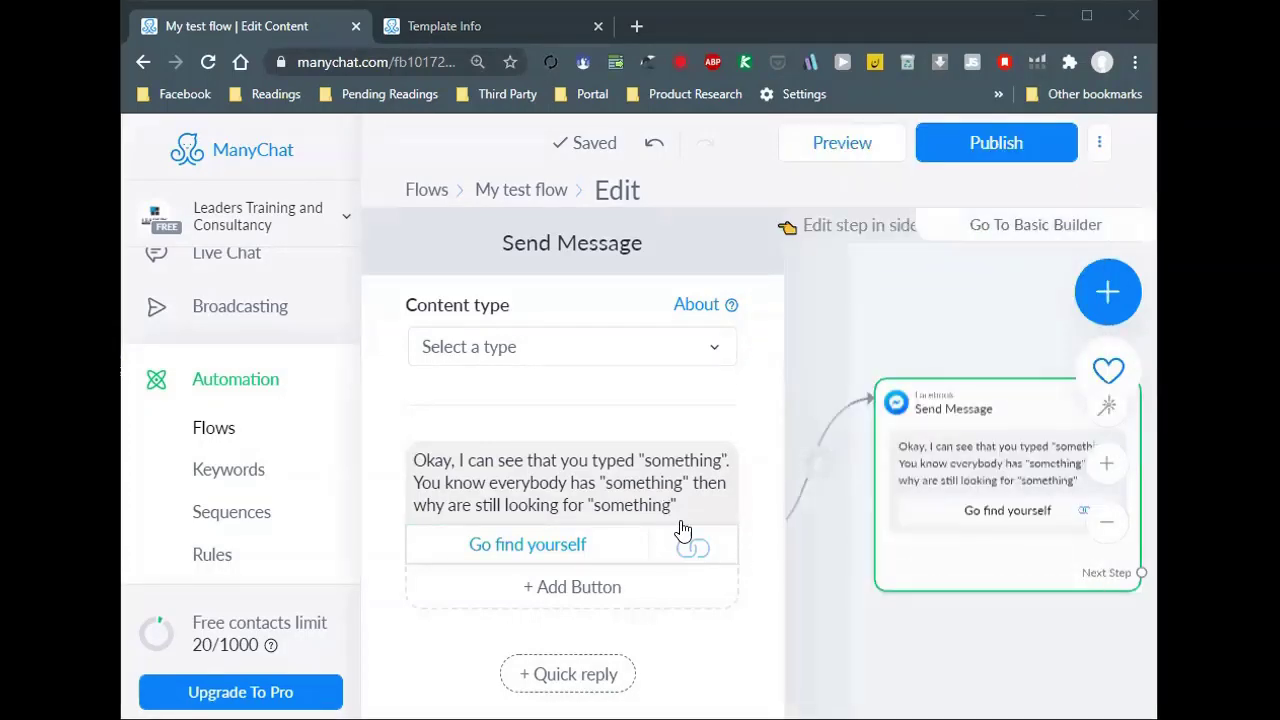
click(985, 140)
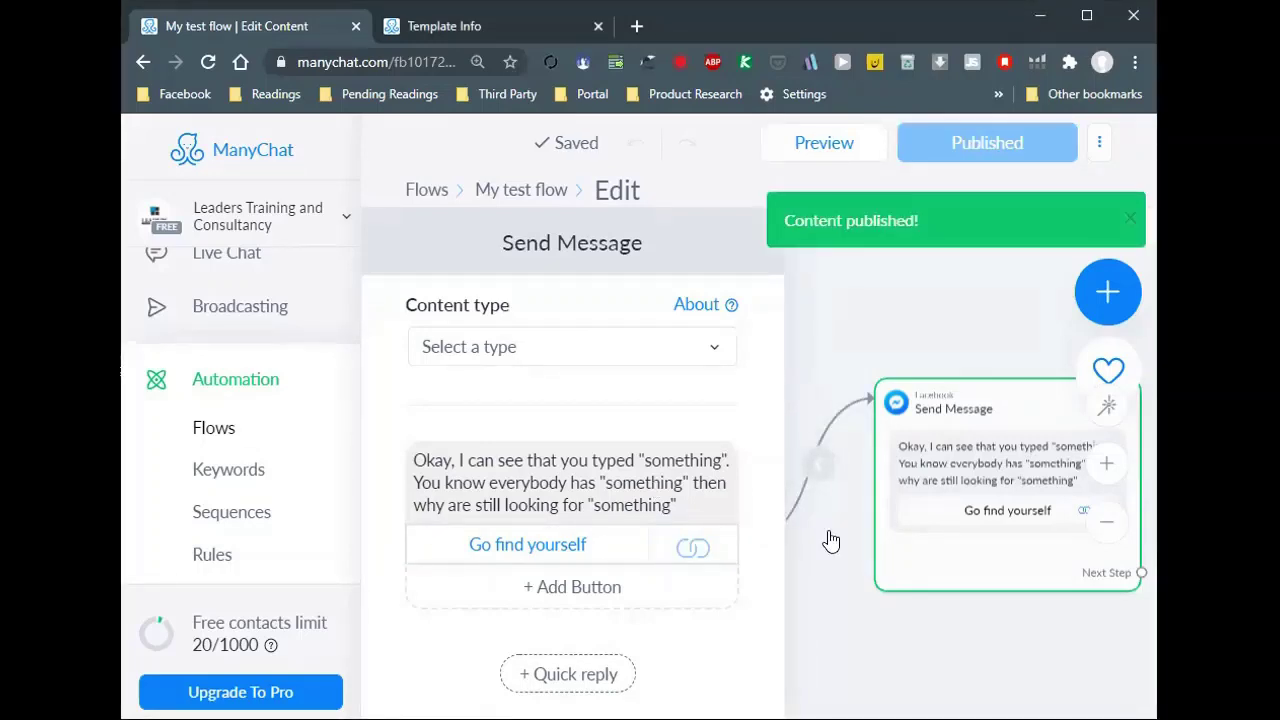